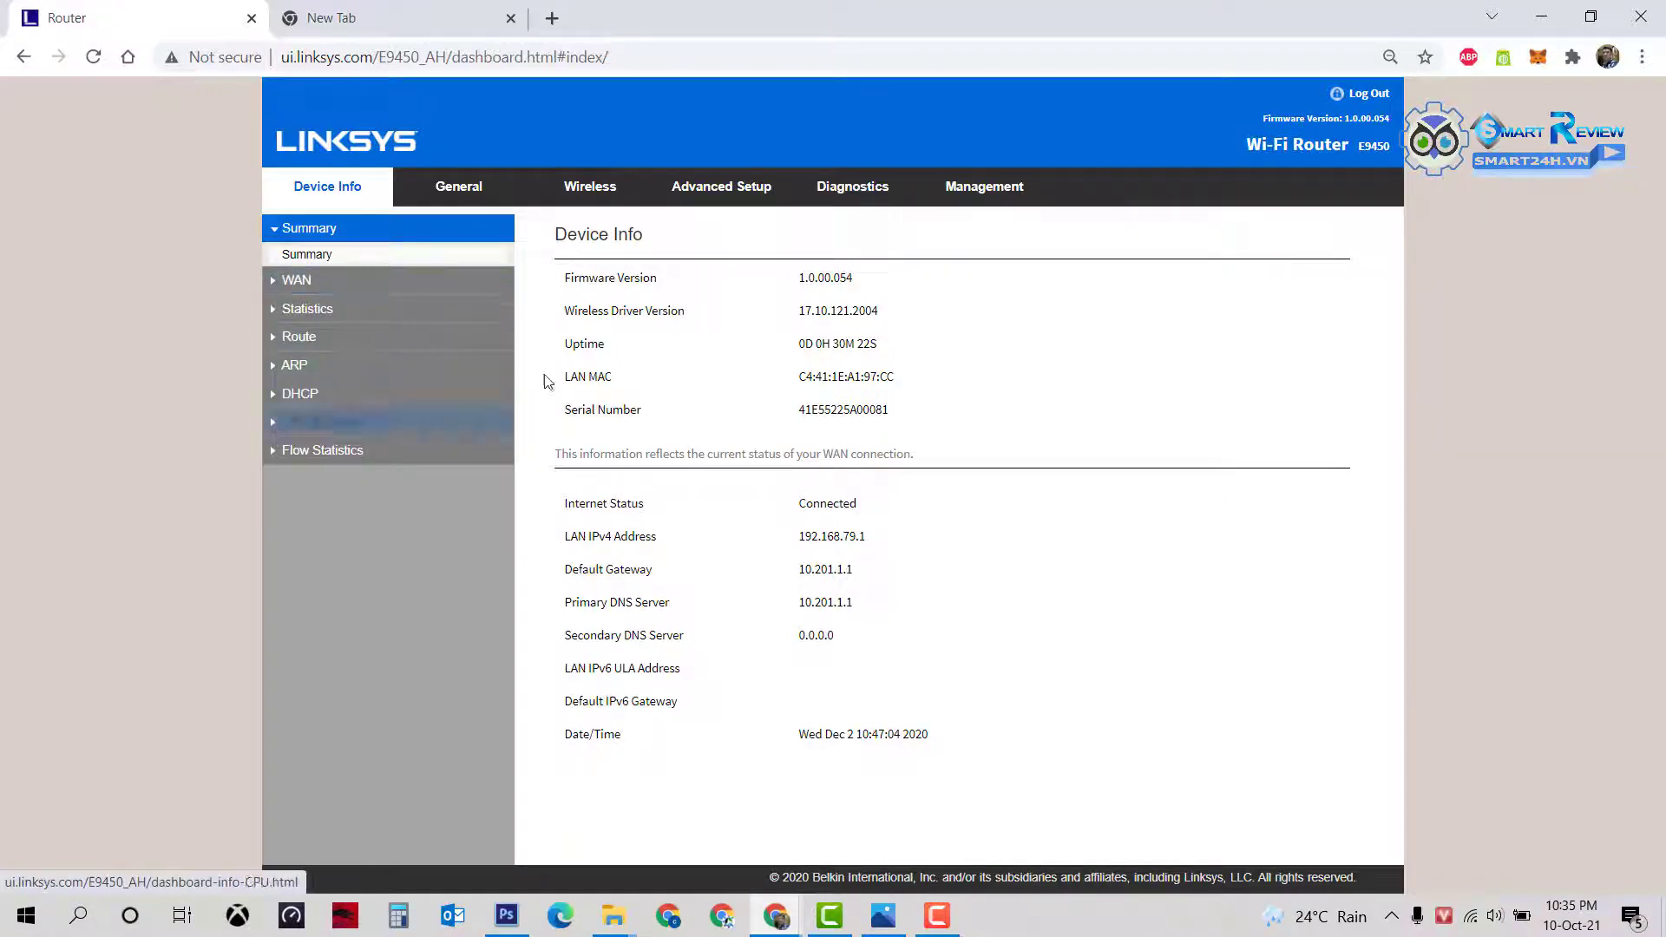
# Step: Check the router's firmware version on the Device Info page and search Google in a new browser tab for "e9450 firmware"
pyautogui.moveTo(768, 277); pyautogui.dragTo(894, 286)
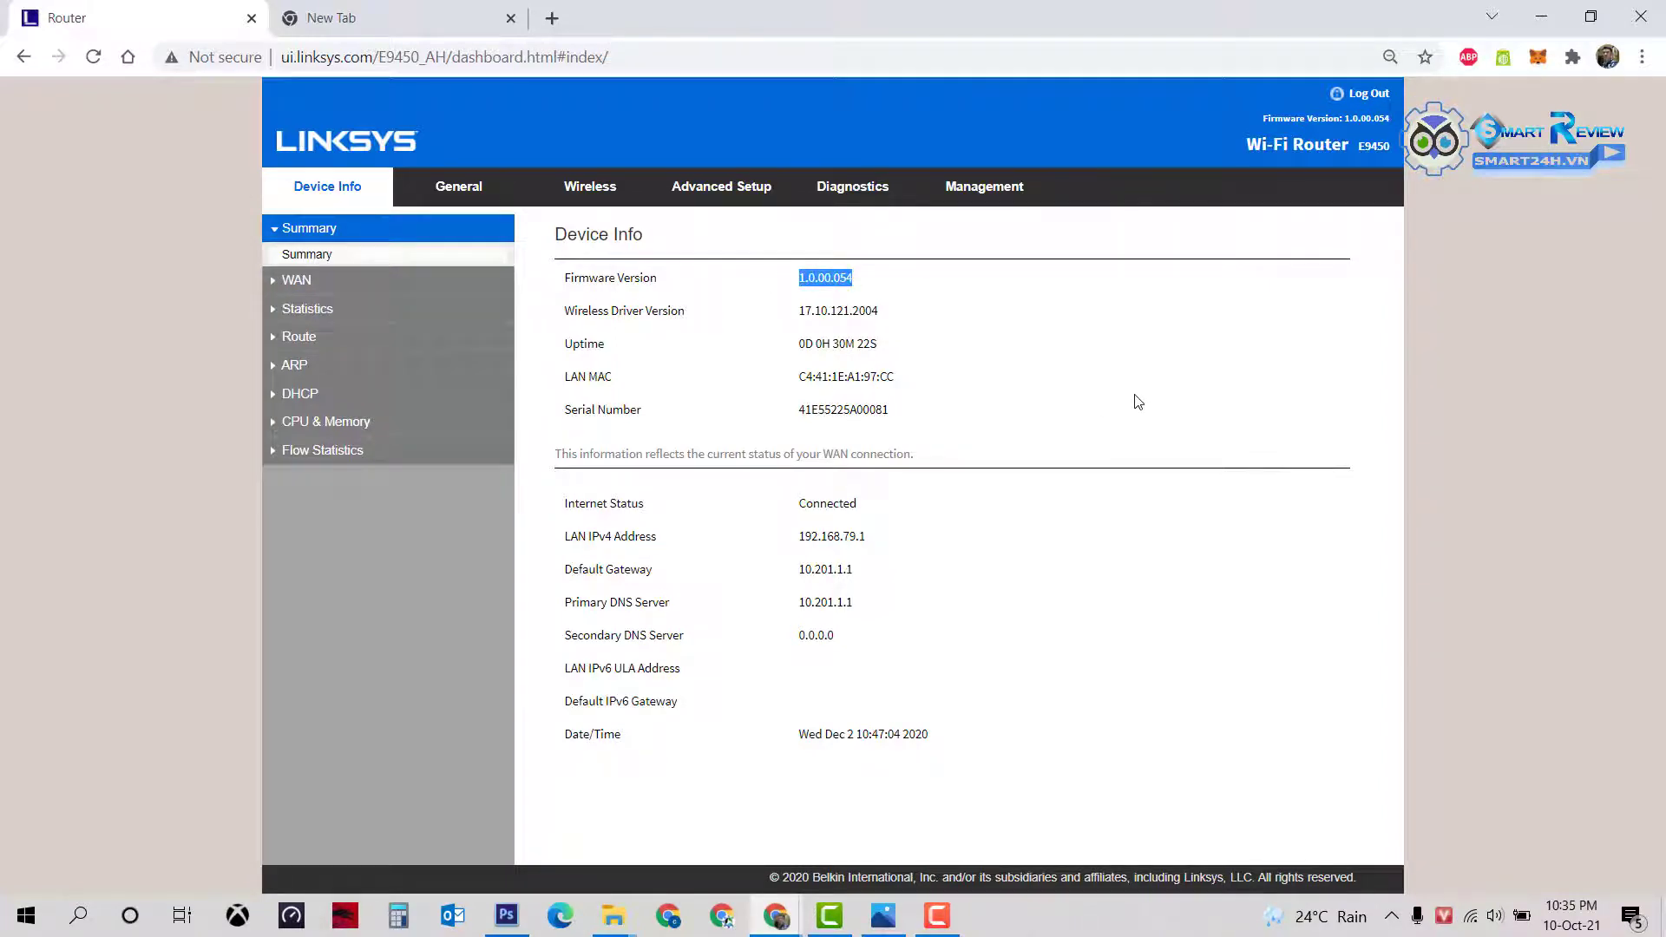
pyautogui.click(818, 281)
pyautogui.click(550, 18)
pyautogui.click(543, 54)
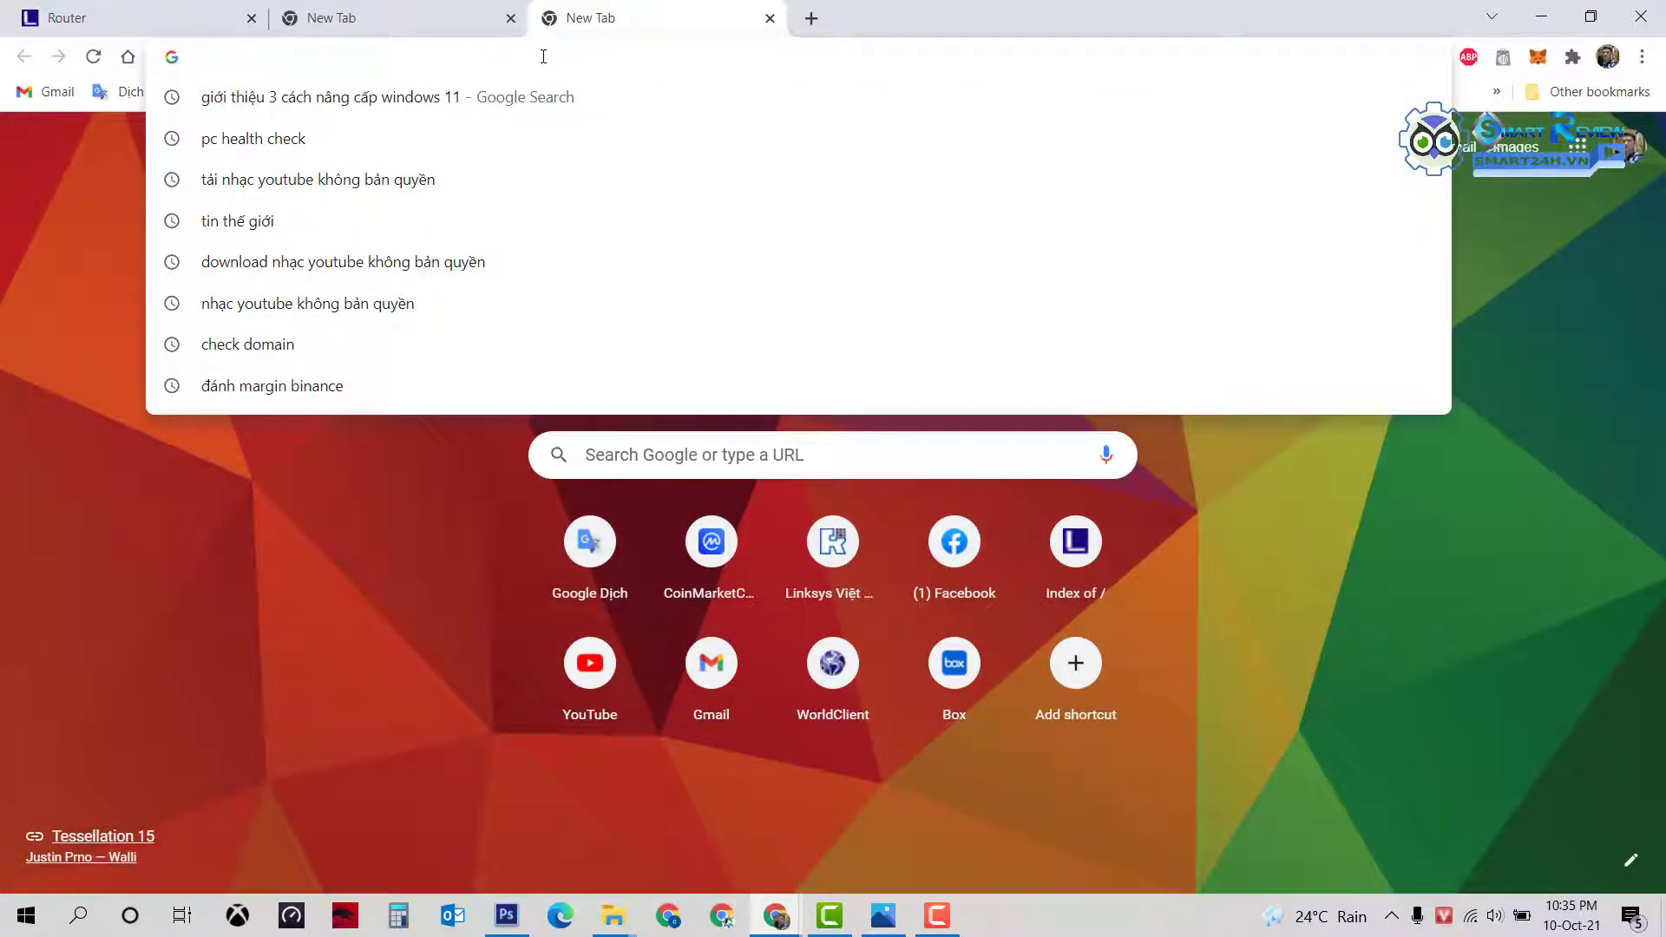
pyautogui.write('e')
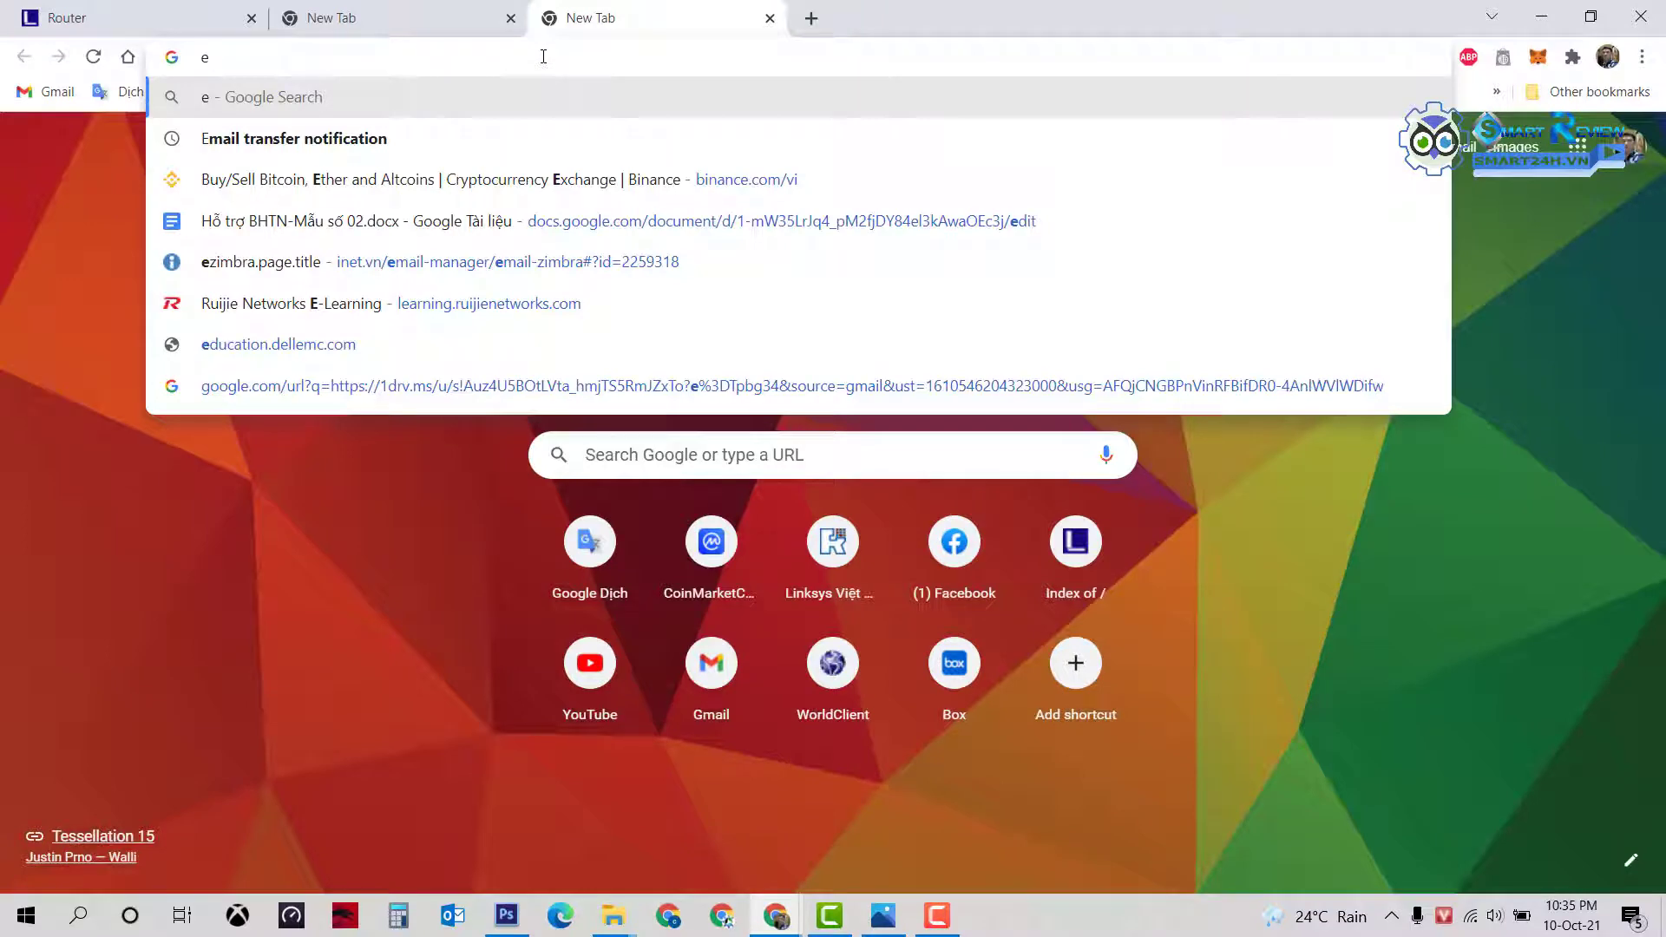
pyautogui.write('9450 f')
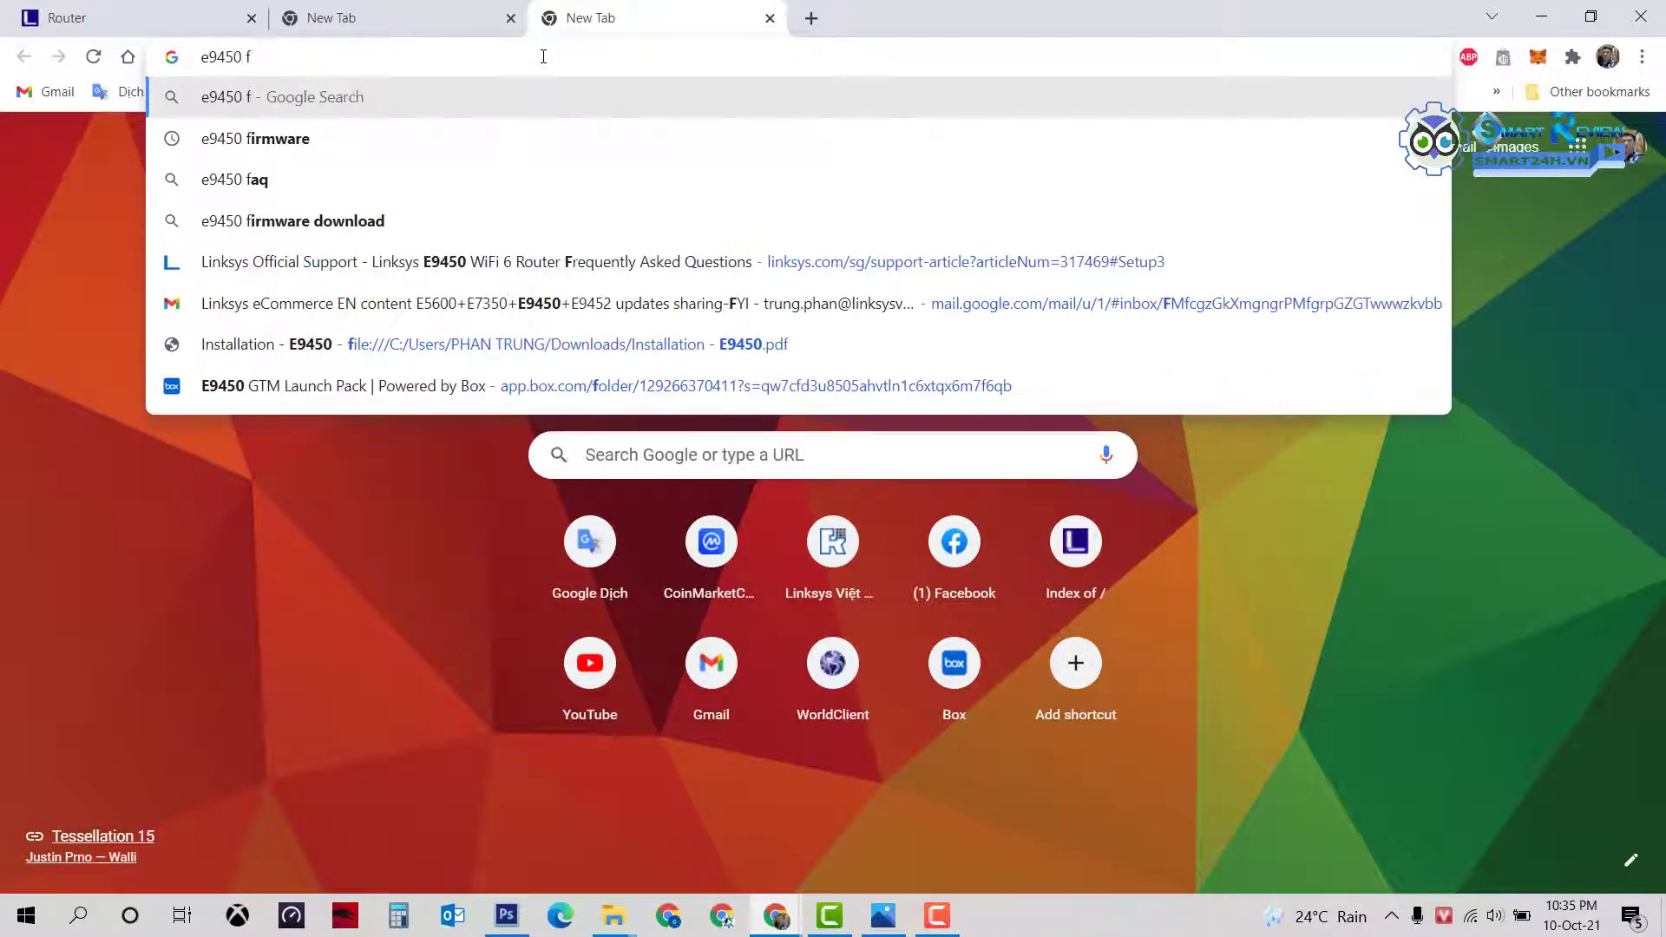
pyautogui.press('Down')
pyautogui.press('Return')
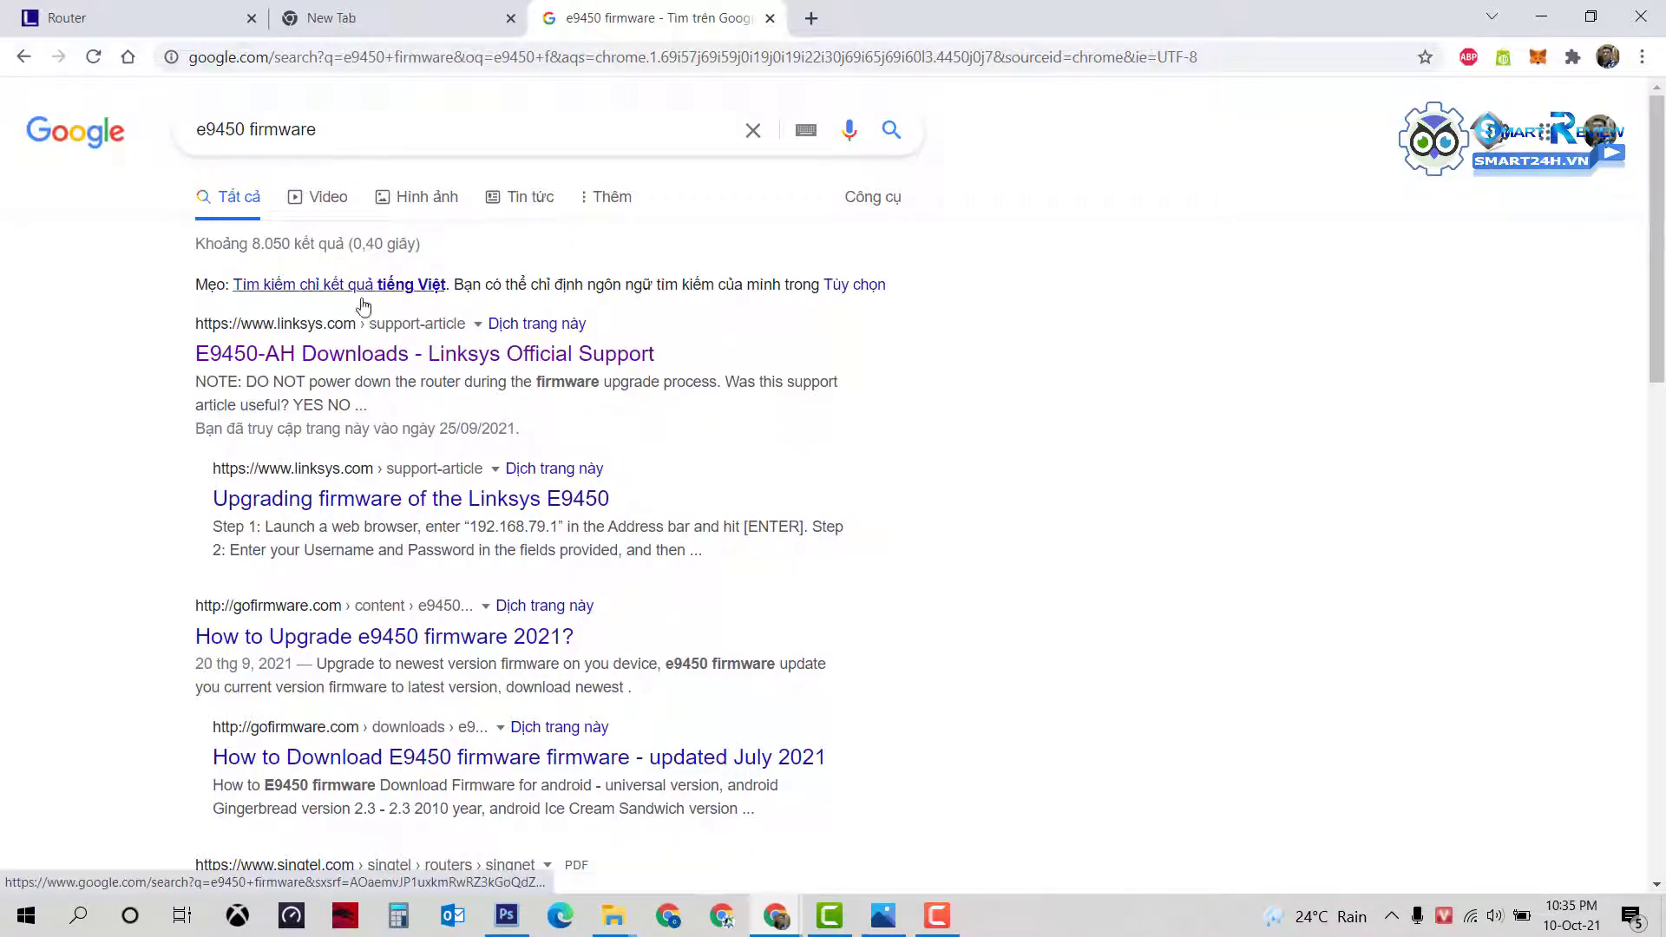
# Step: Open the Linksys support page E9450-AH Downloads and expand Version 1.0 to check the offered firmware version
pyautogui.click(346, 363)
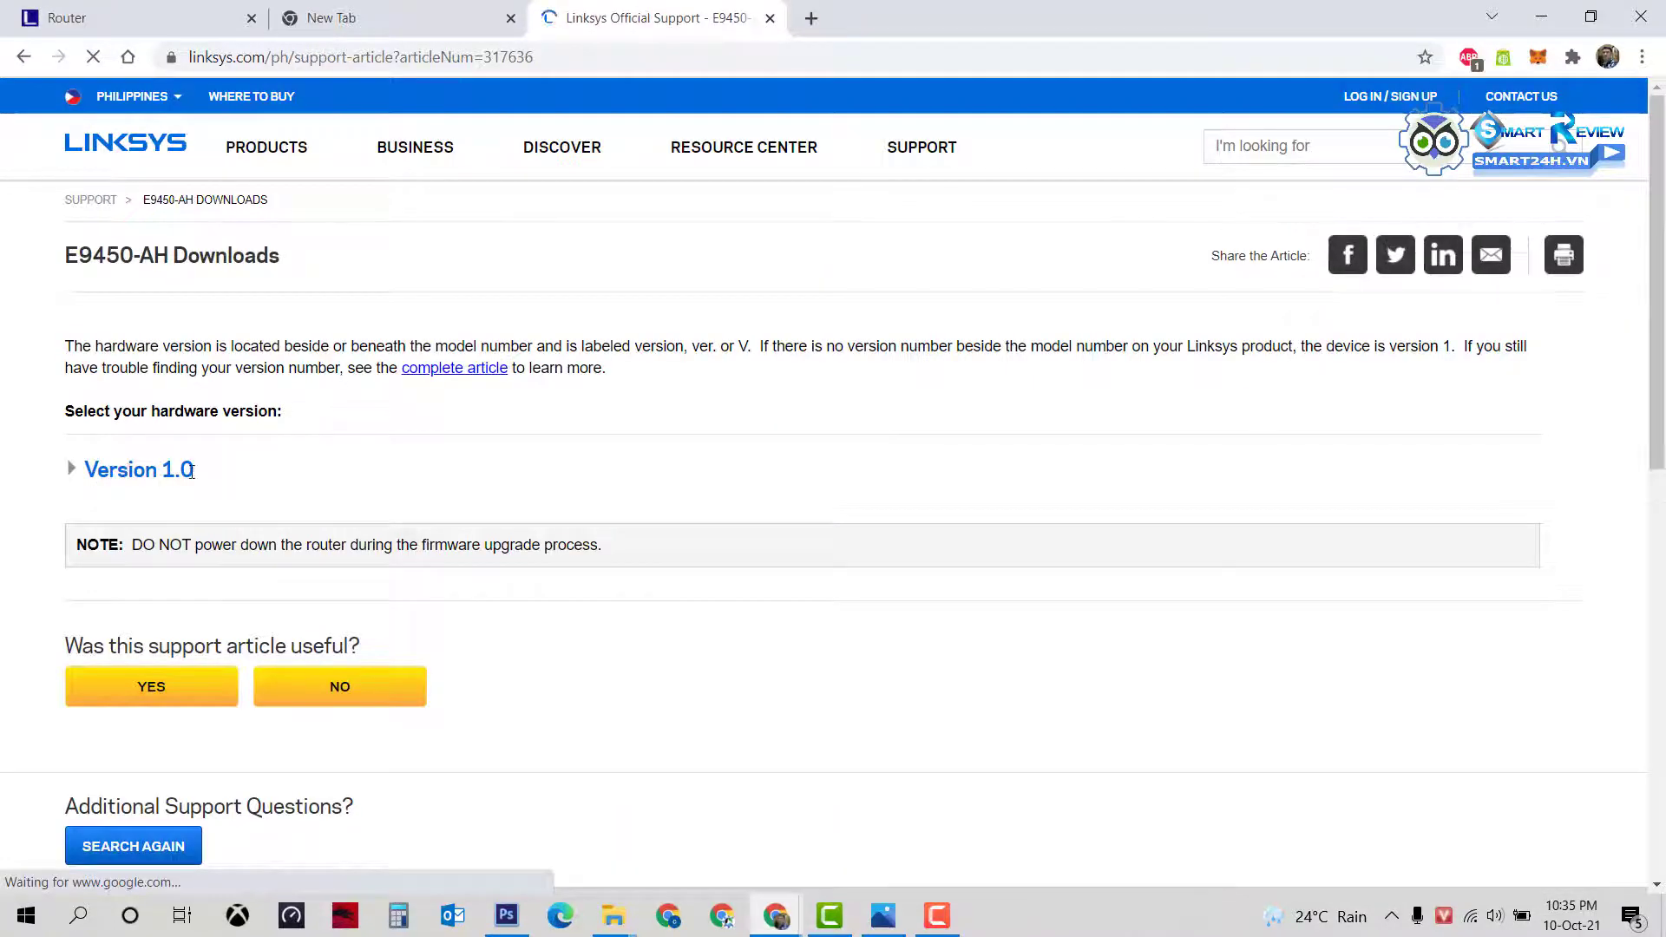
pyautogui.scroll(-1, 174, 393)
pyautogui.click(190, 364)
pyautogui.scroll(-2, 260, 390)
pyautogui.moveTo(148, 250); pyautogui.dragTo(204, 254)
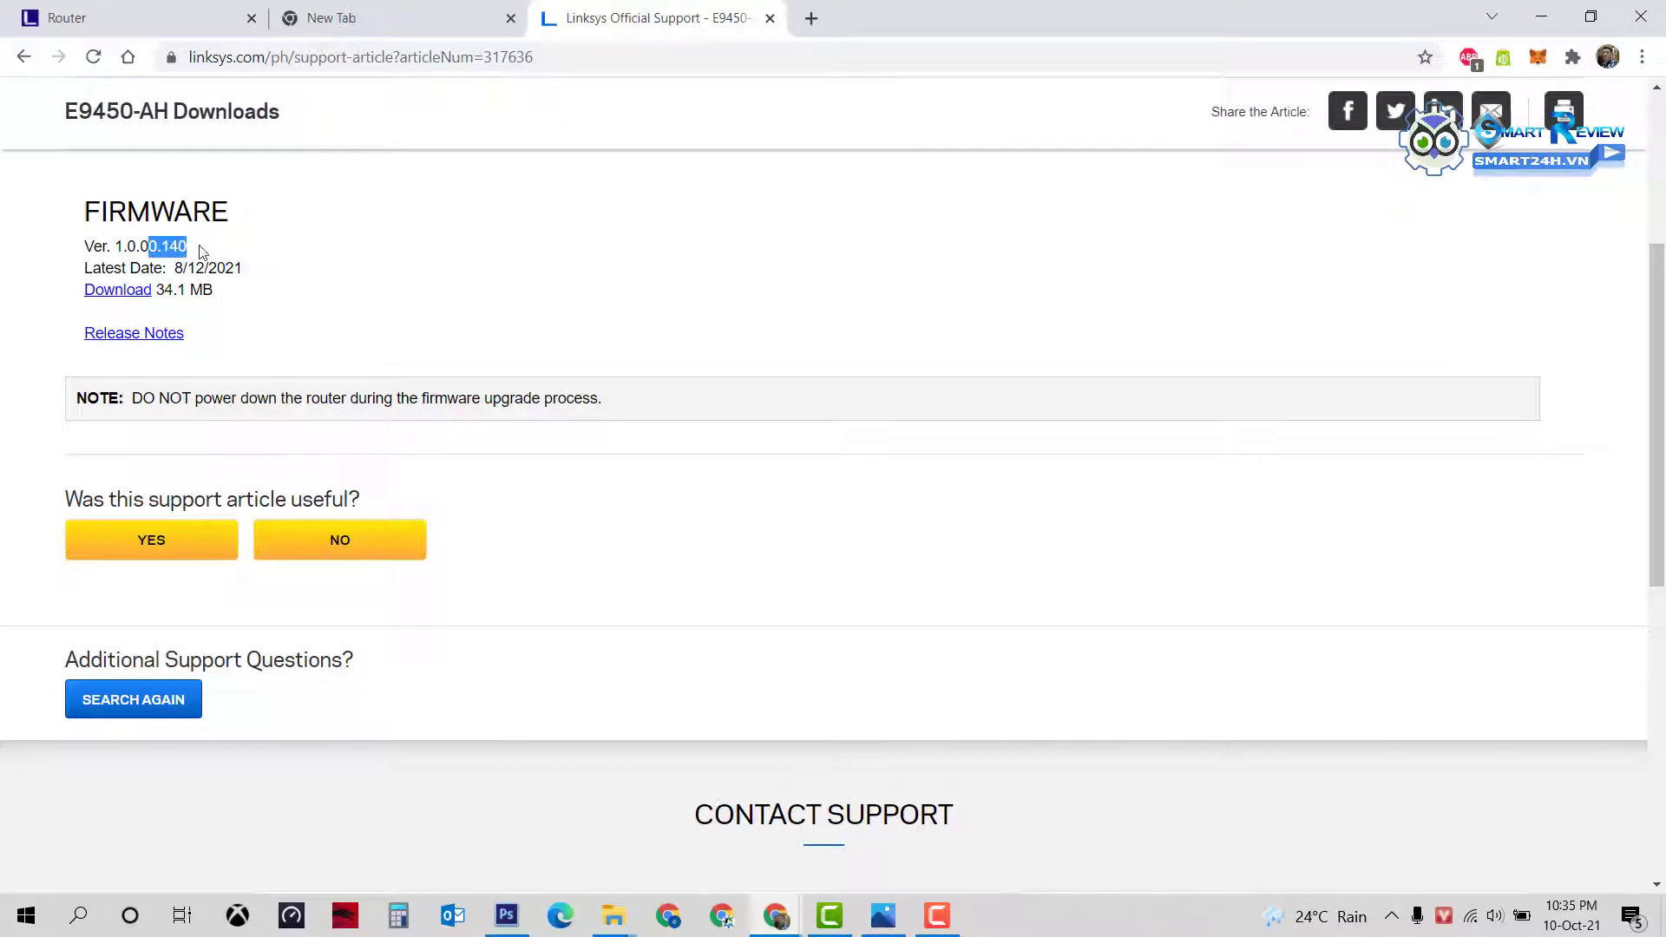
# Step: Download the firmware file FW_E9450-AH_1.0.00.140_prod.bin to the Downloads folder and dismiss the completion notice
pyautogui.click(118, 290)
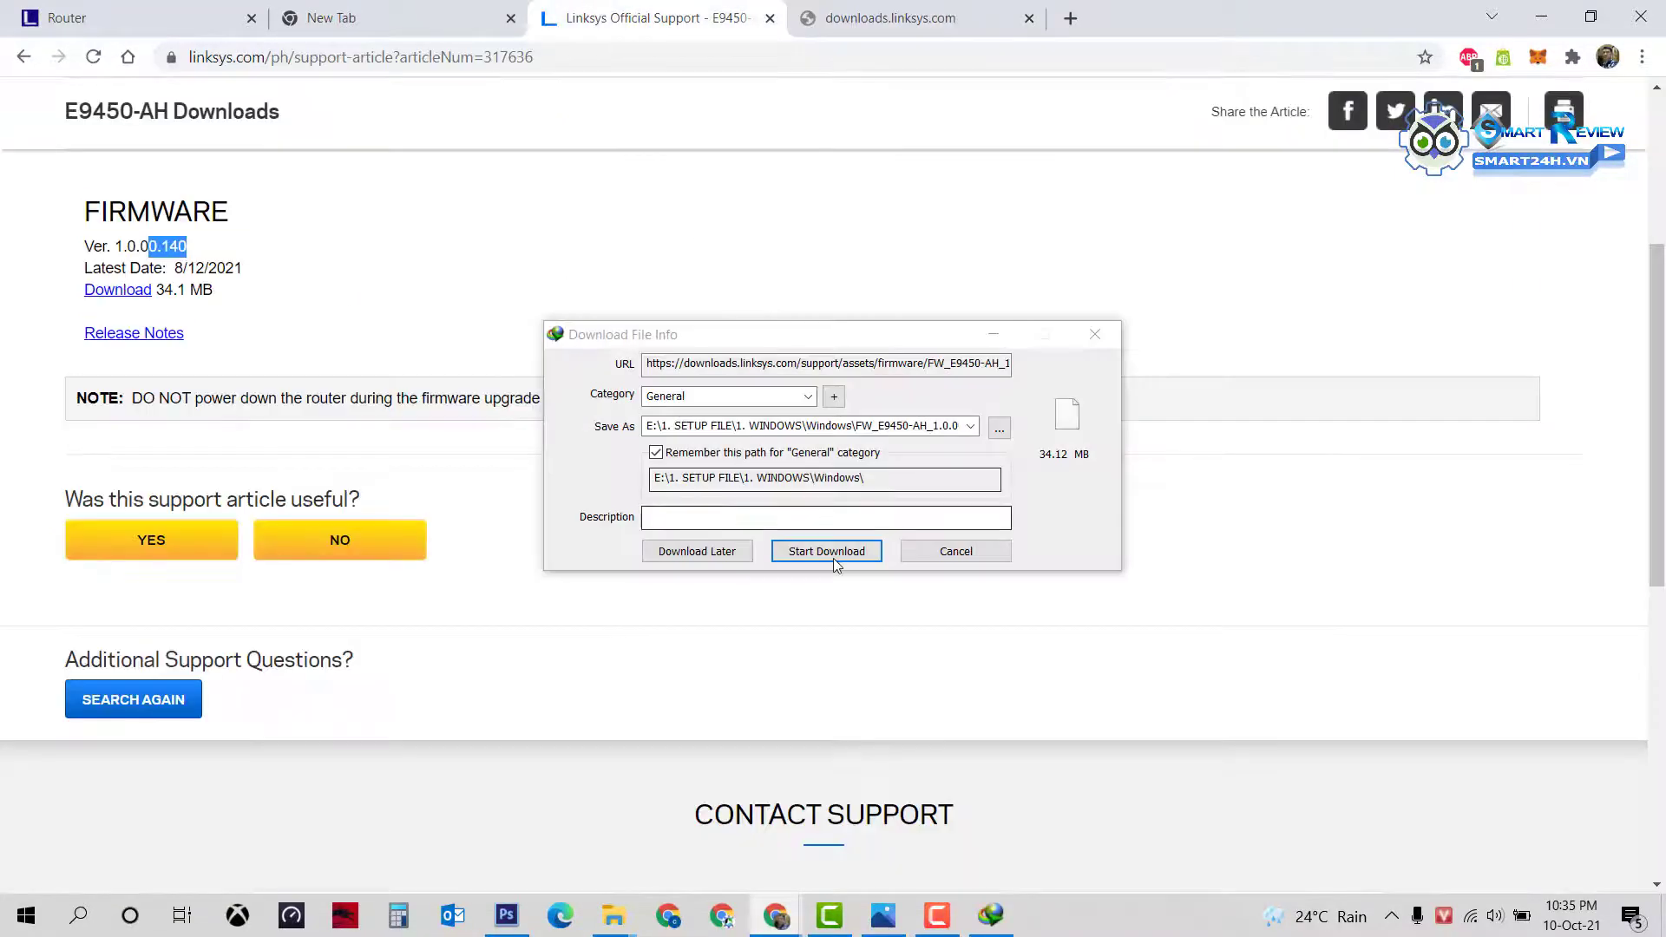
pyautogui.click(999, 428)
pyautogui.click(598, 357)
pyautogui.click(1154, 640)
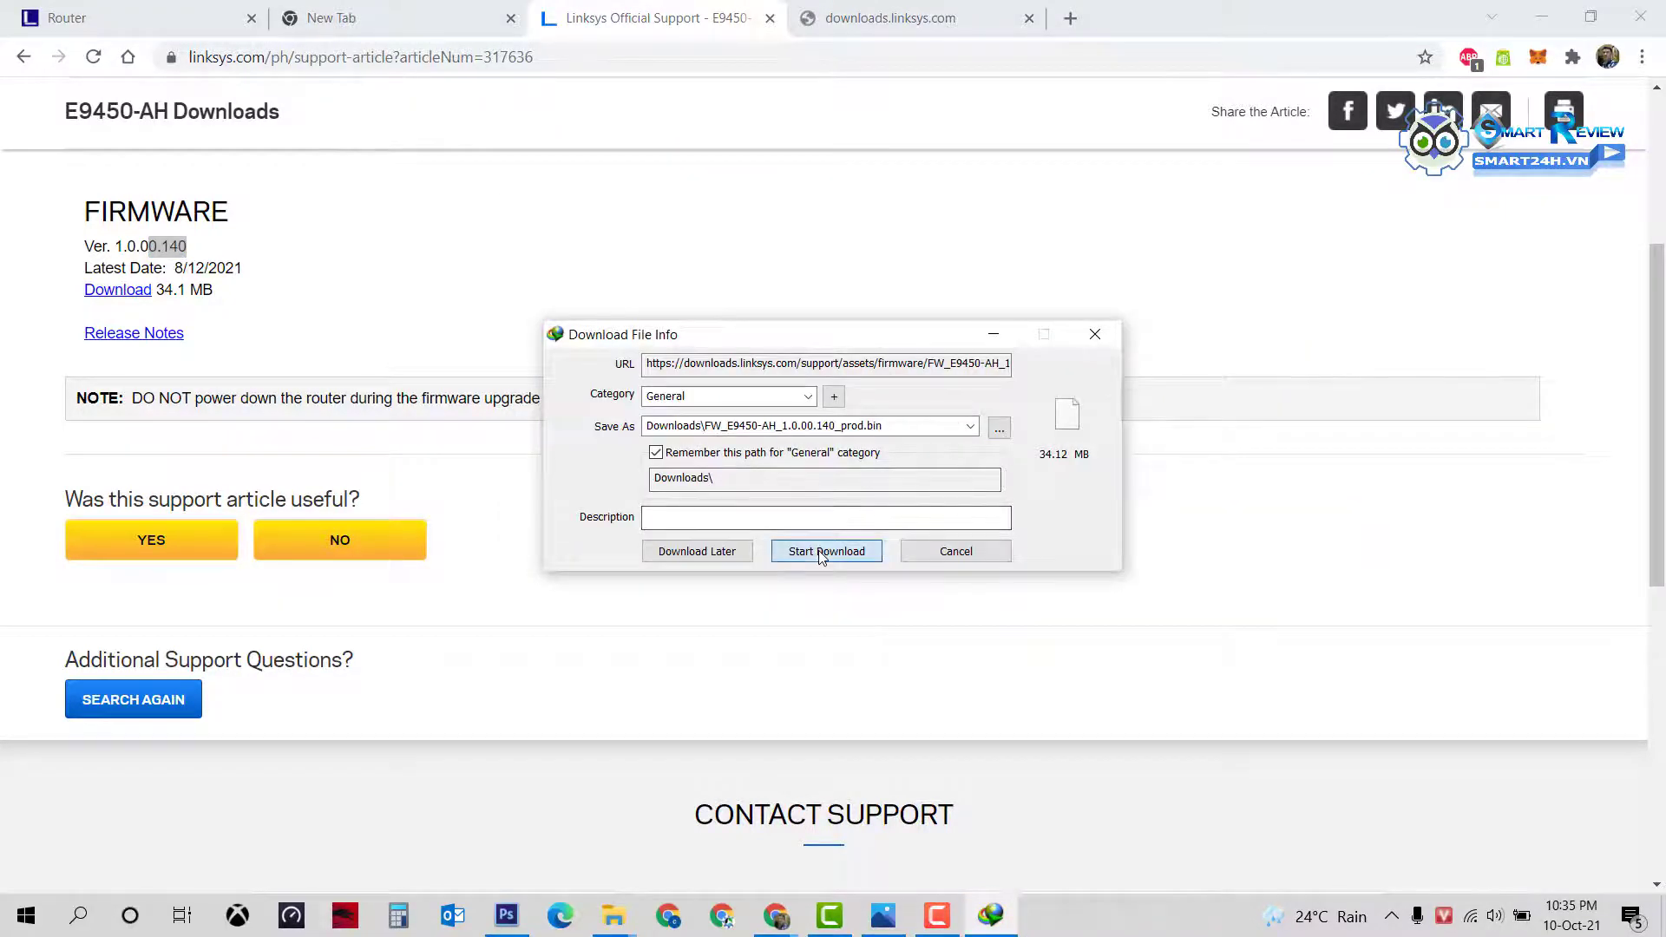
pyautogui.click(821, 552)
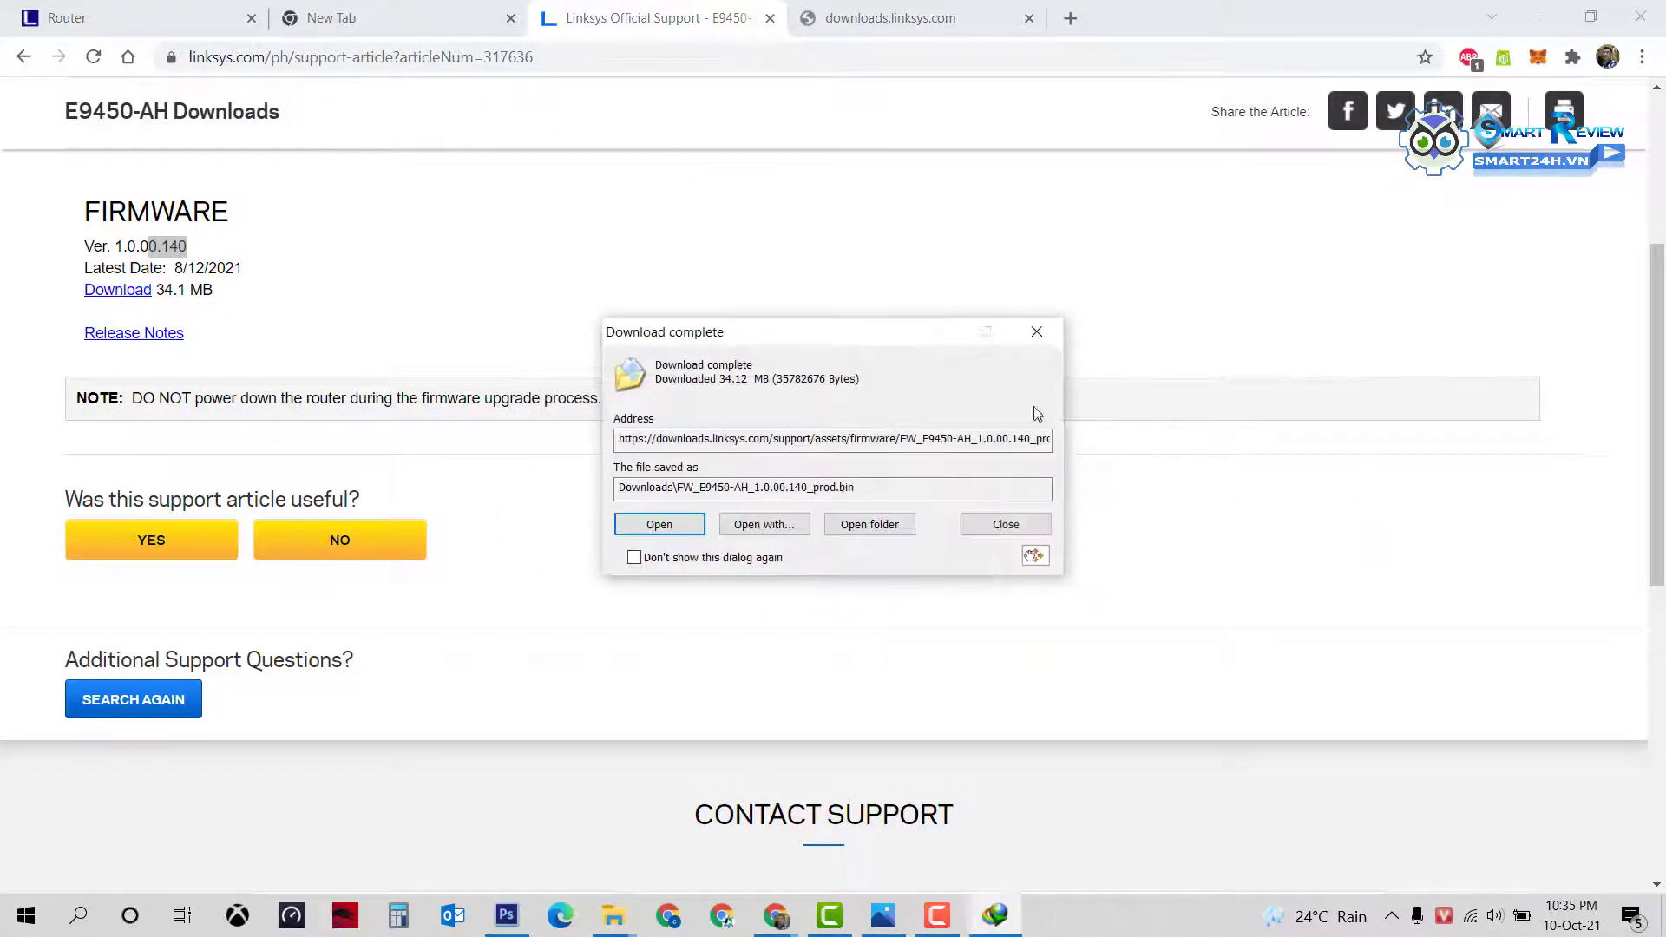
pyautogui.click(1004, 524)
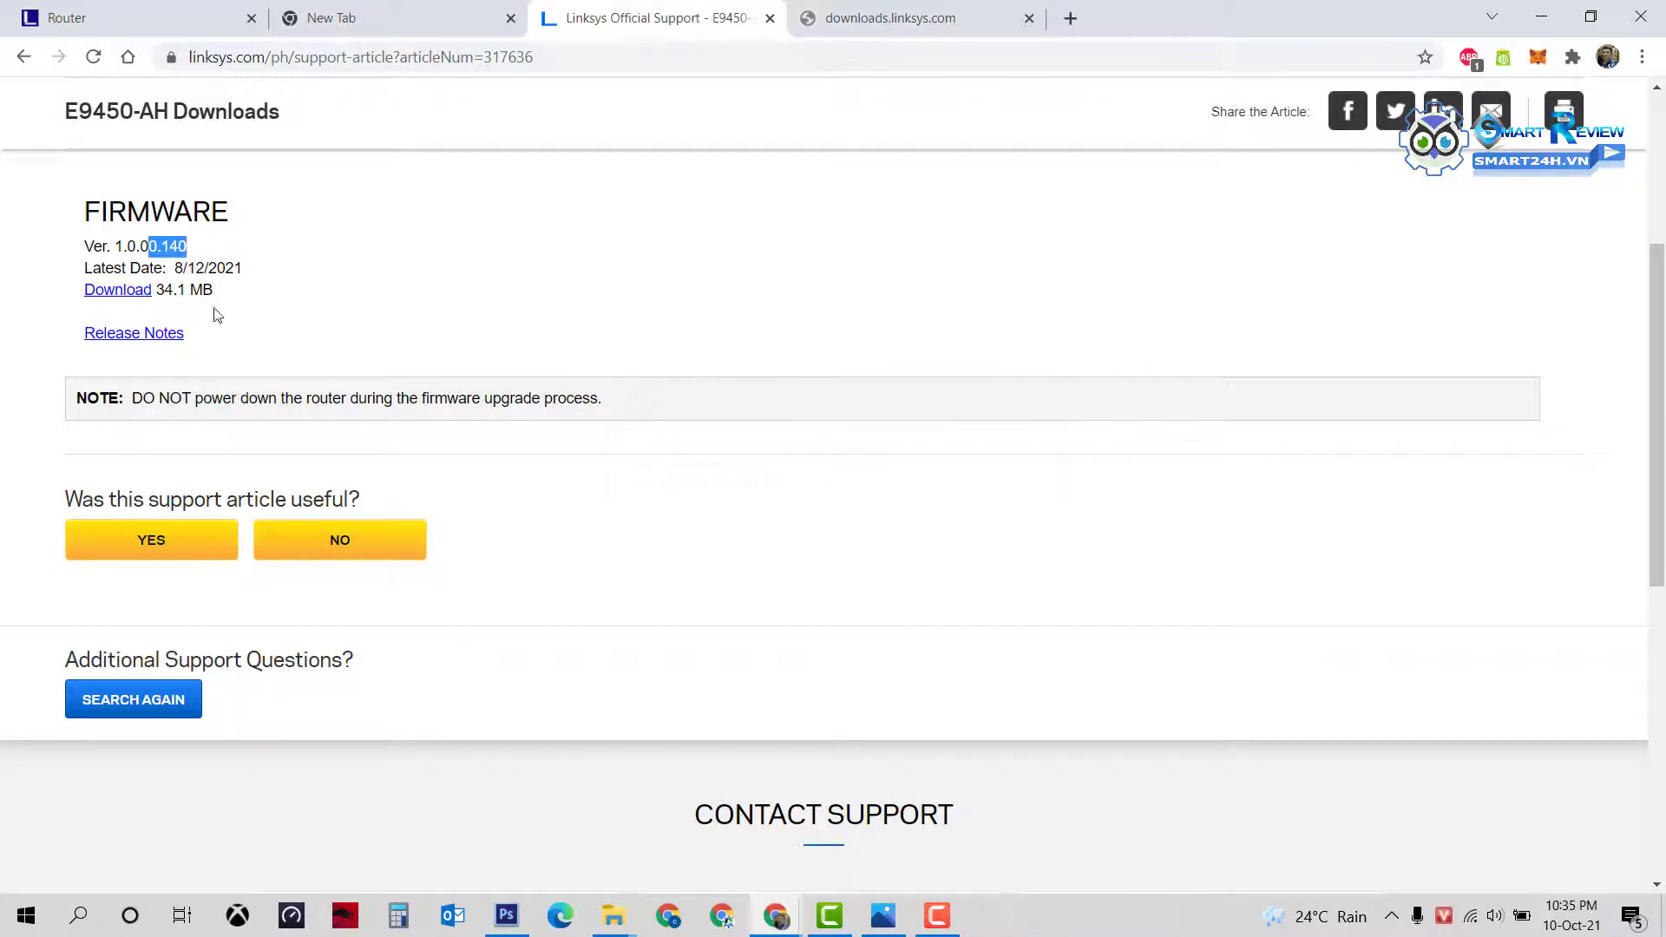
# Step: Return to the router's Device Info page and compare its installed firmware version with the downloaded one
pyautogui.click(159, 7)
pyautogui.moveTo(844, 276); pyautogui.dragTo(917, 271)
pyautogui.click(796, 275)
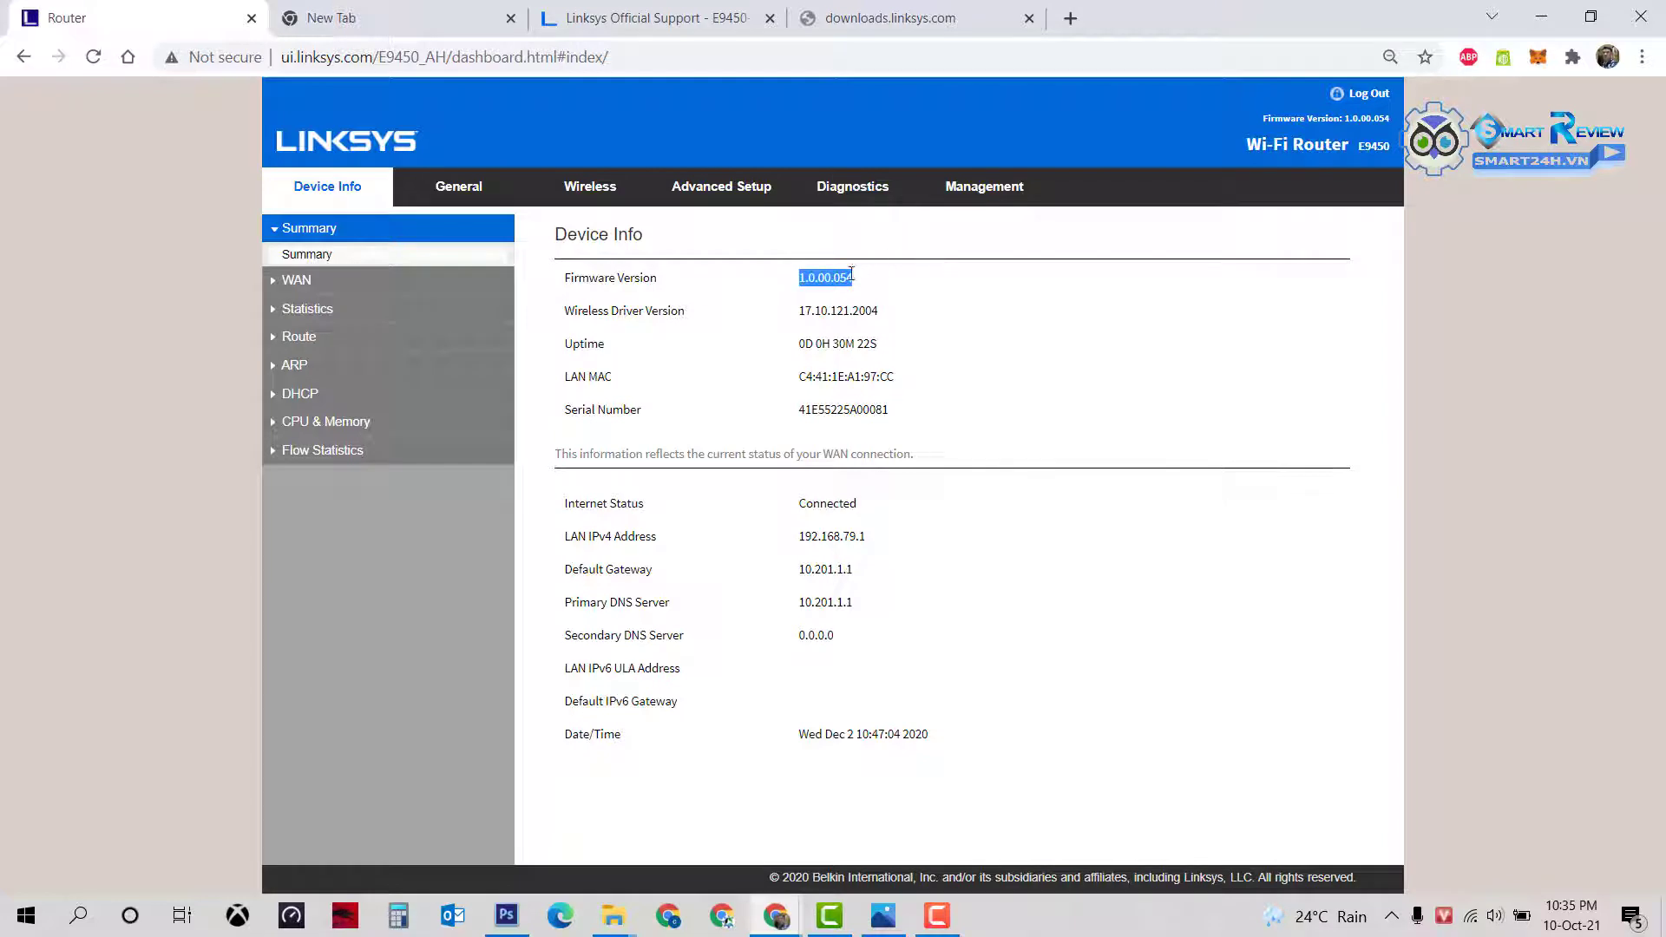
# Step: On the router's management Update Settings page, choose FW_E9450-AH_1.0.00.140_prod.bin from Downloads as the setting file
pyautogui.click(990, 205)
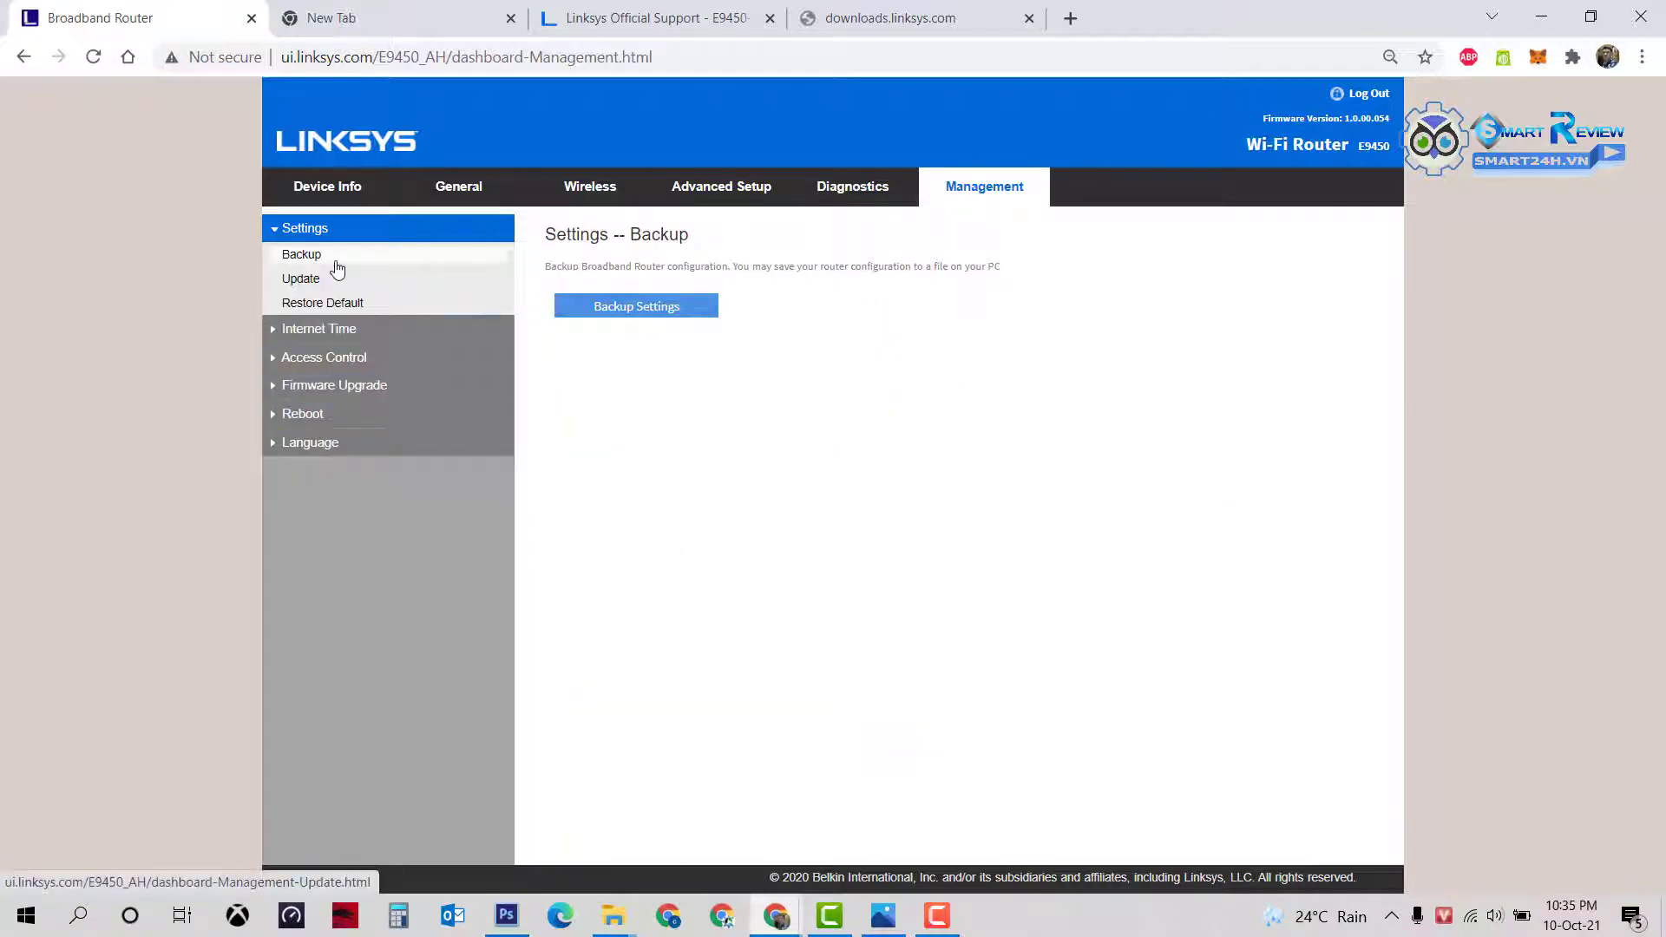
pyautogui.click(299, 278)
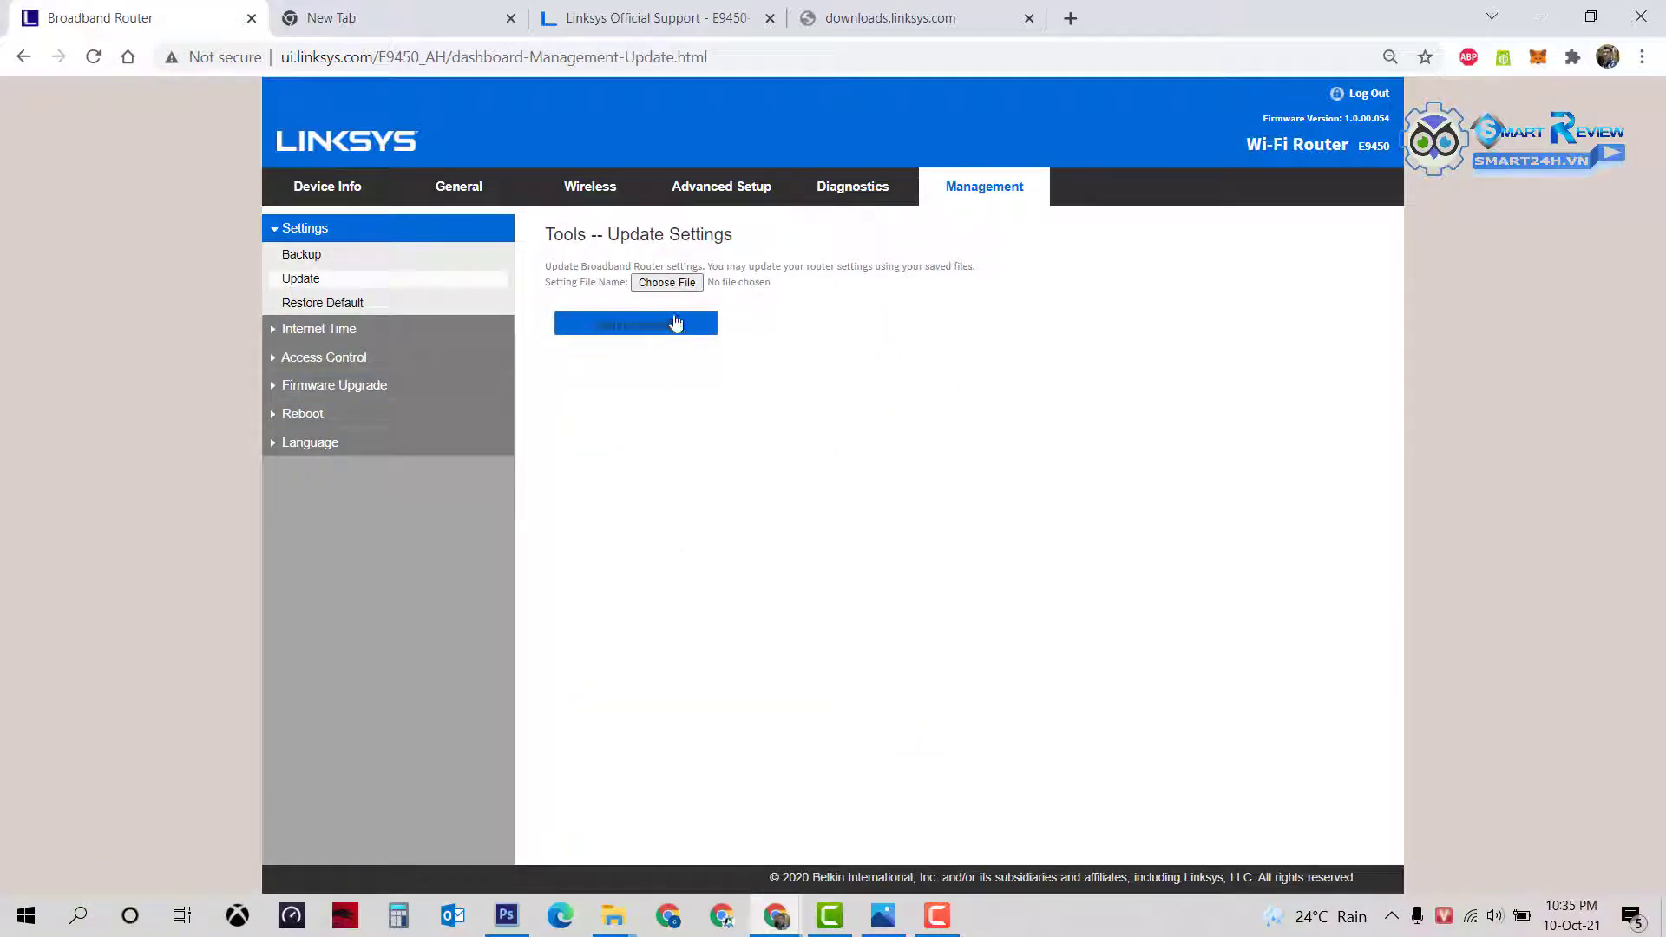
pyautogui.click(679, 285)
pyautogui.scroll(5, 87, 191)
pyautogui.click(152, 152)
pyautogui.click(251, 204)
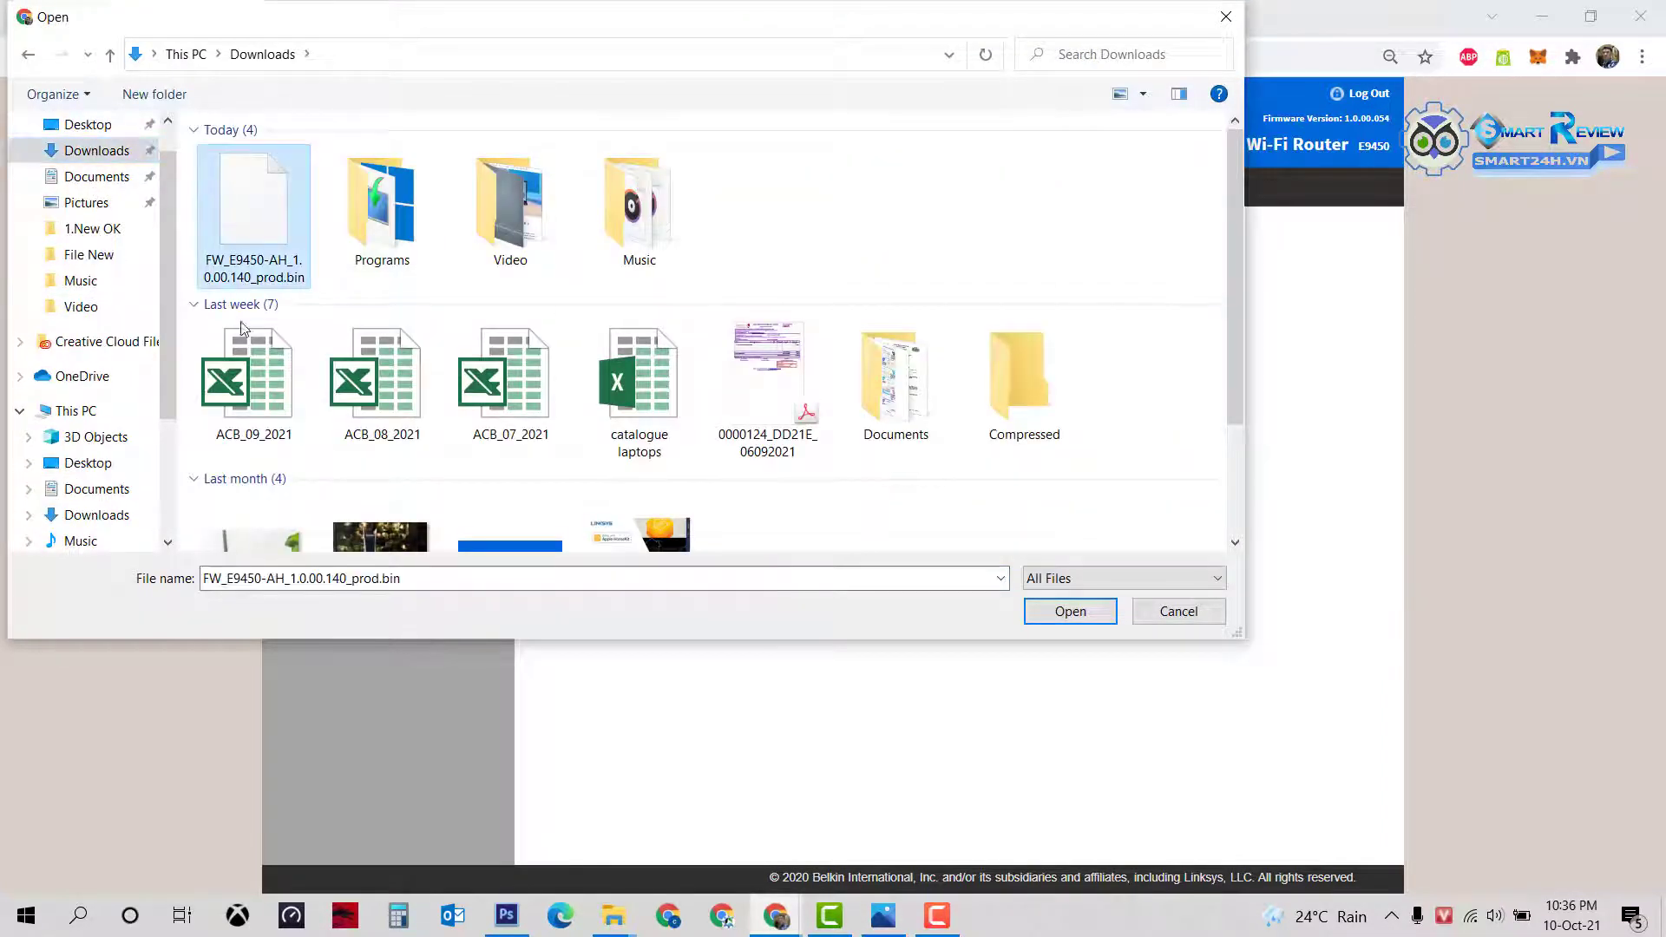
pyautogui.doubleClick(240, 217)
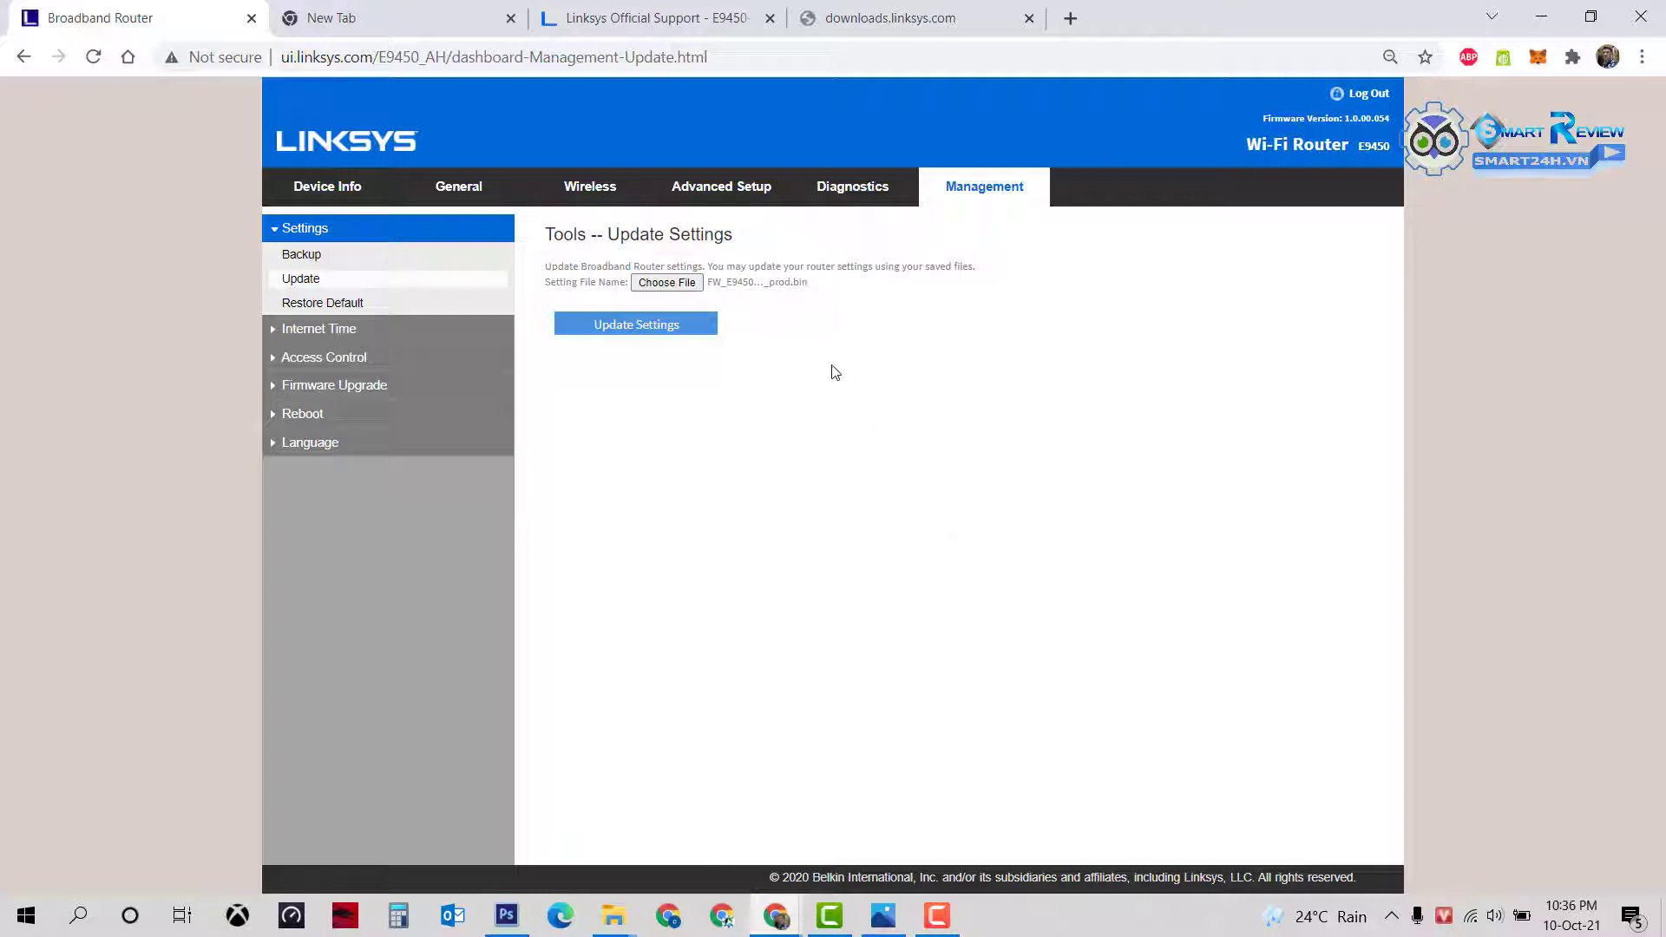
# Step: Open the general Internet Settings, look through the profile options and keep the profile on Manual
pyautogui.click(461, 196)
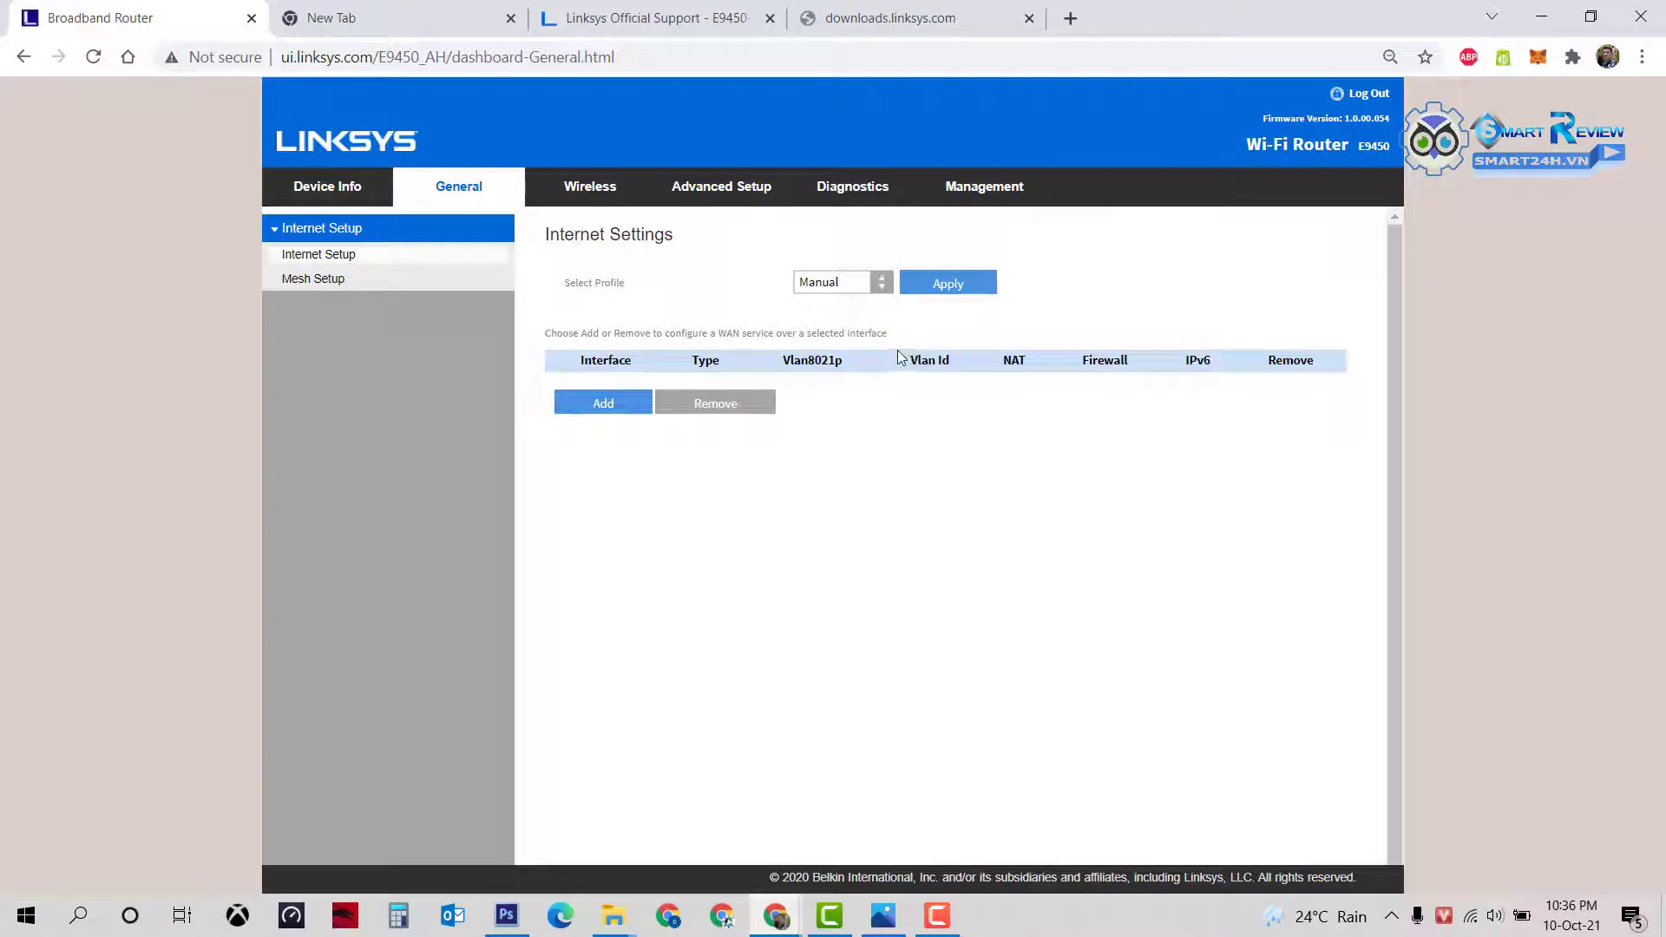
pyautogui.click(827, 286)
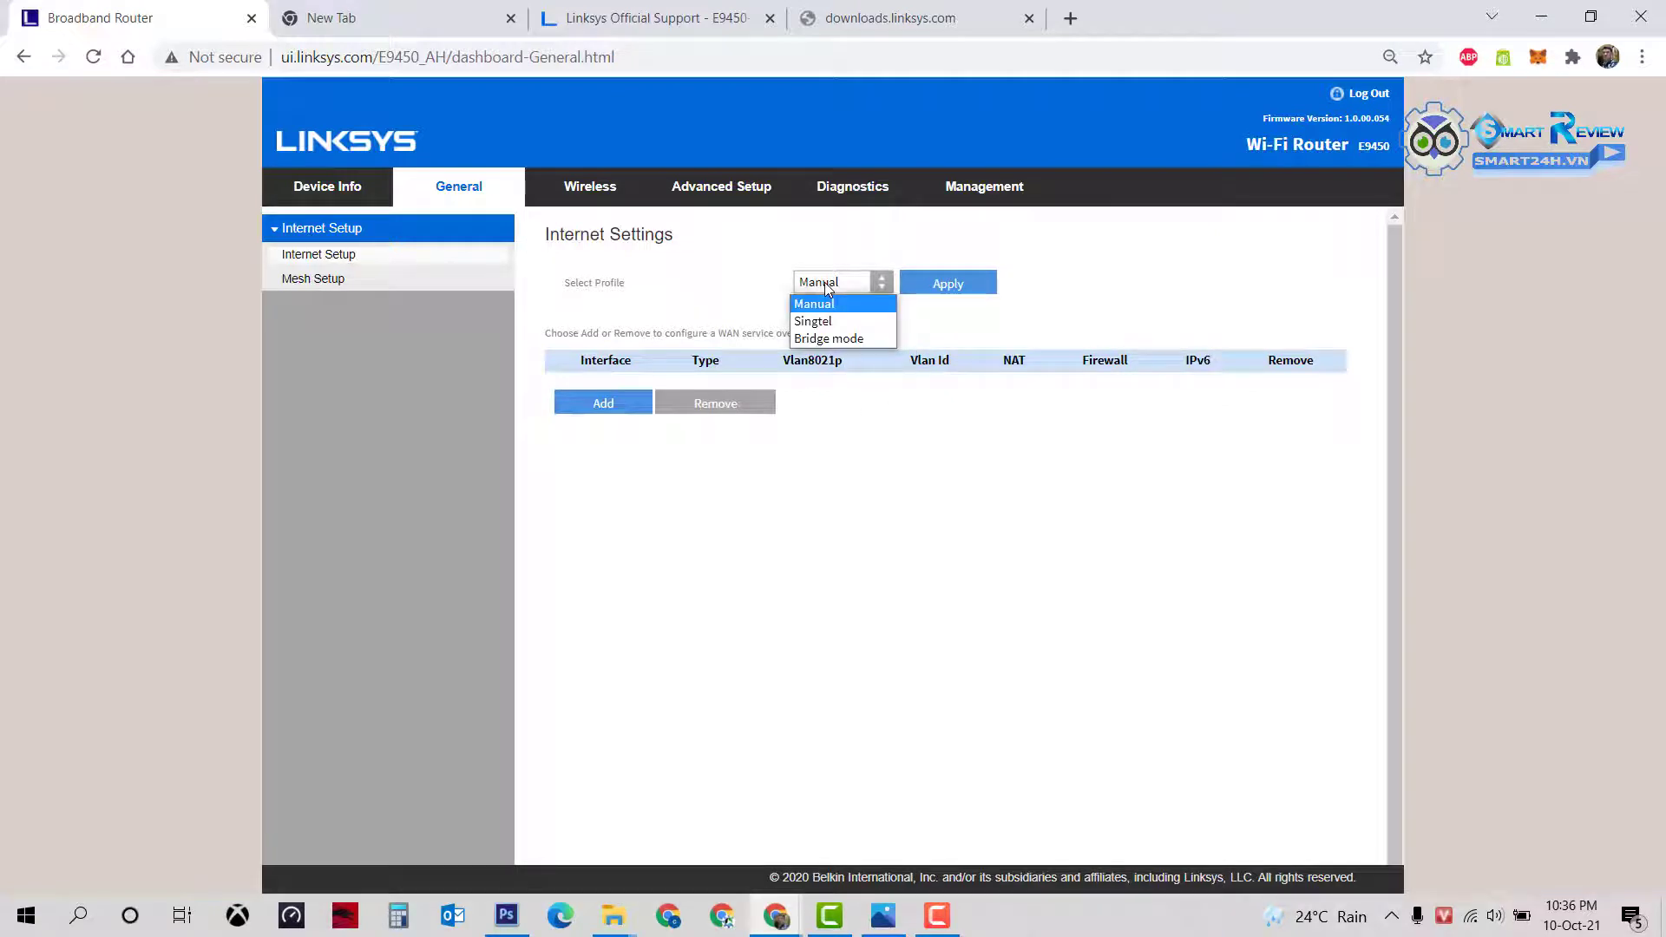
pyautogui.click(831, 304)
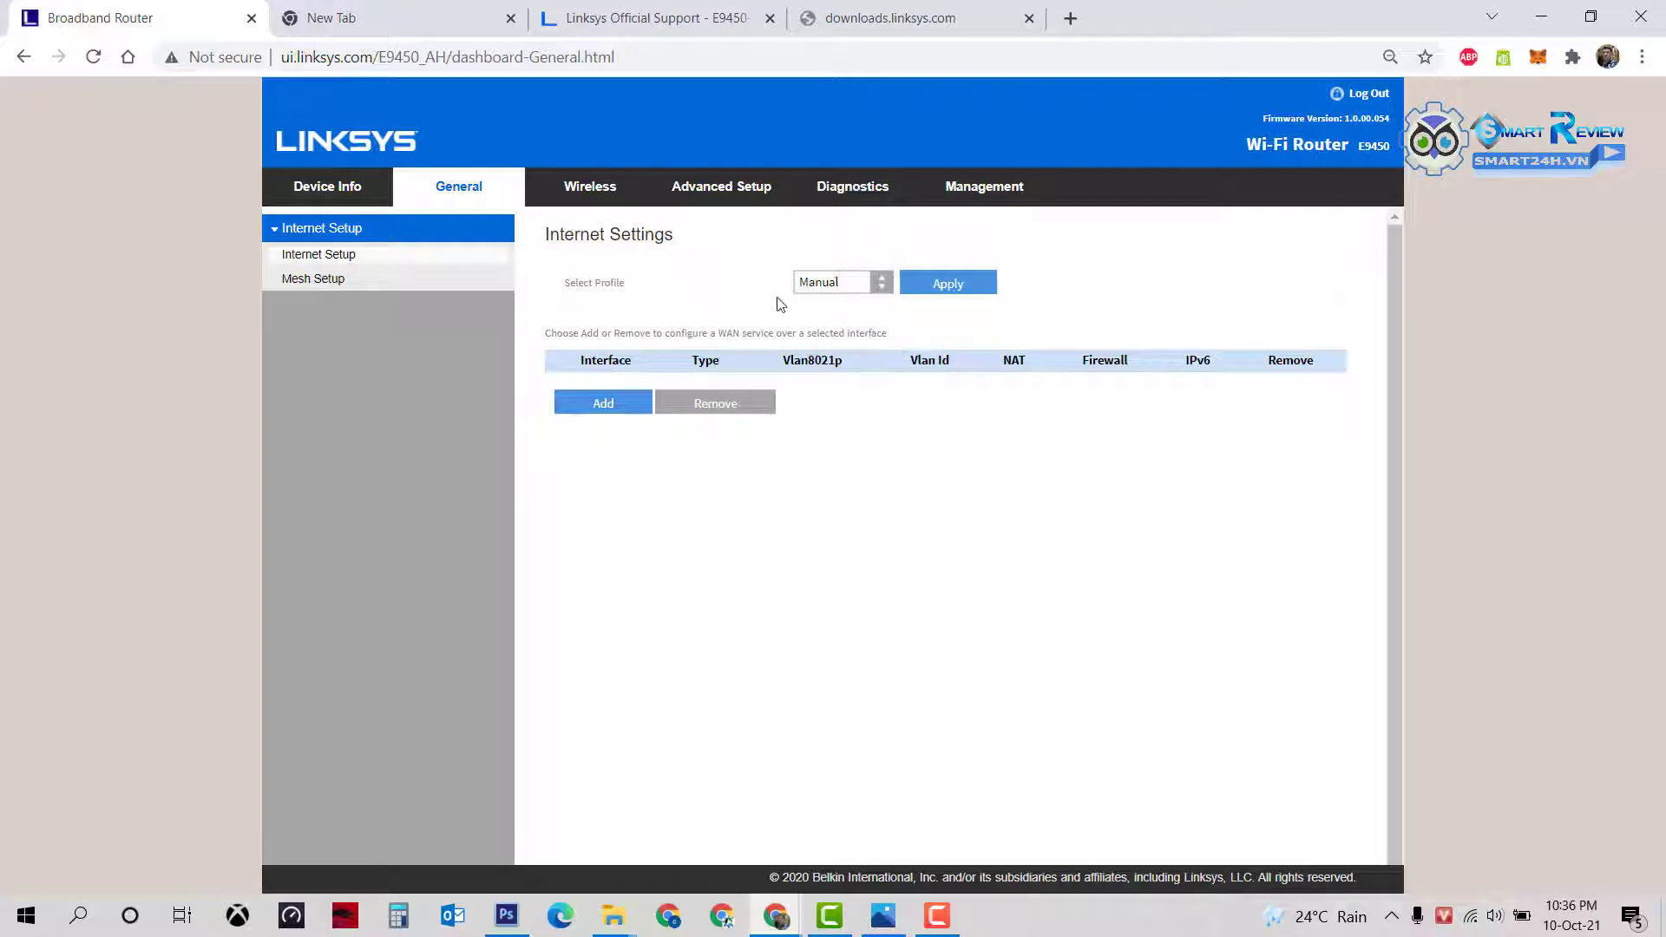
# Step: Start adding a WAN service, compare the PPPoE and Automatic Configuration - DHCP types, and go back without adding one
pyautogui.click(607, 407)
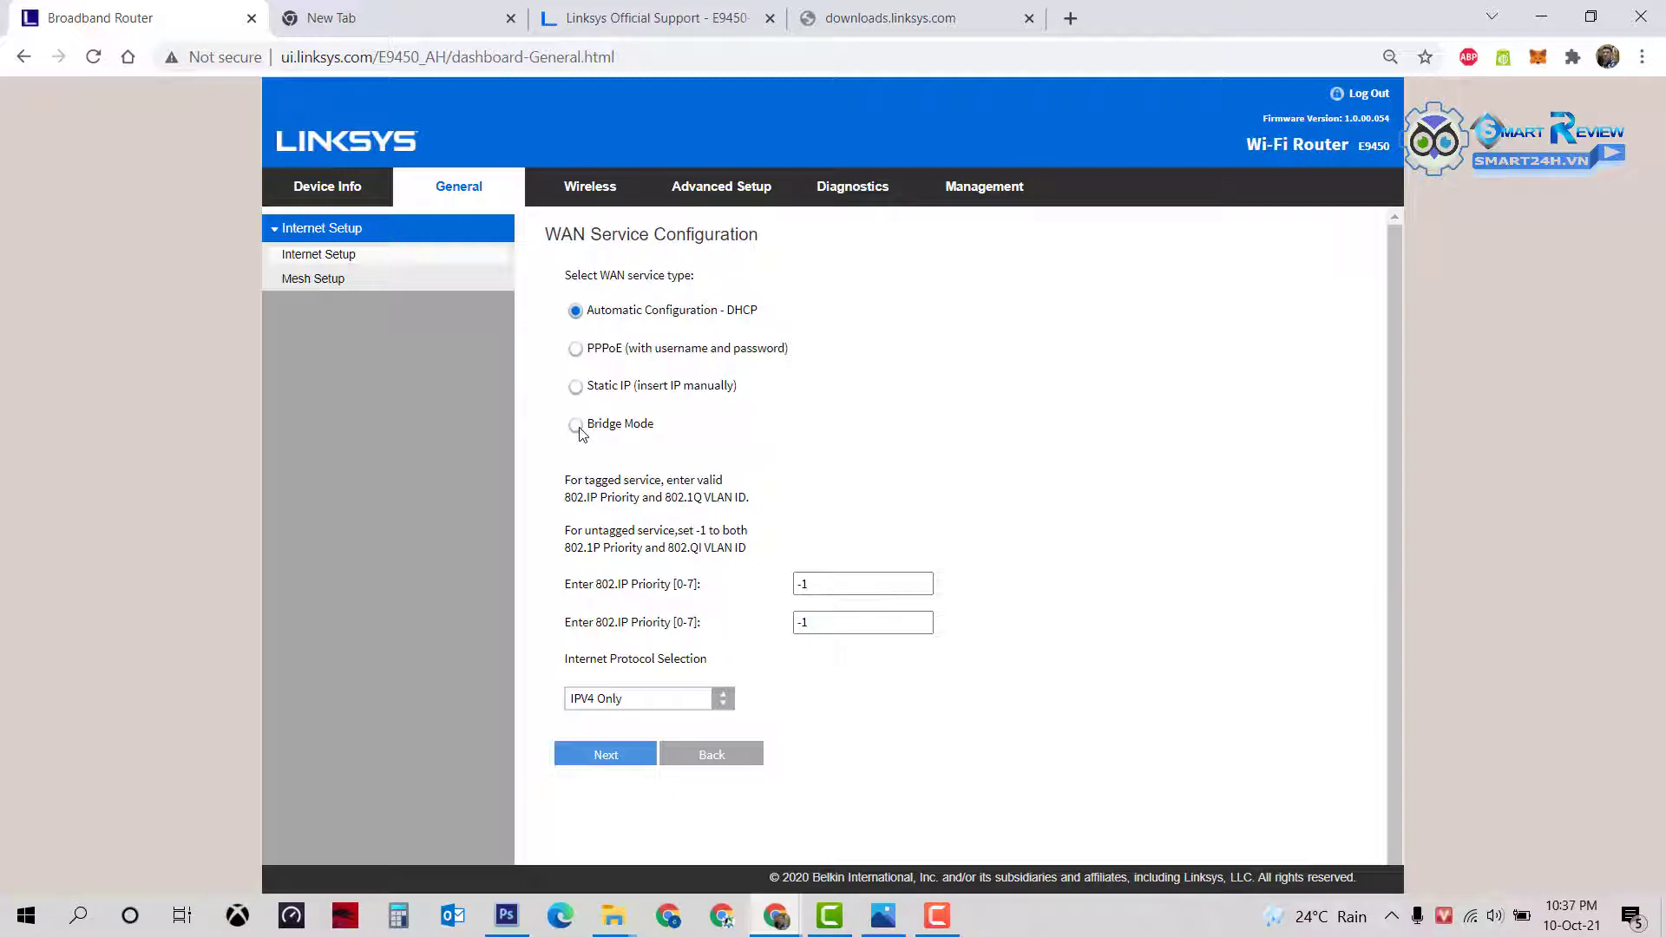
pyautogui.click(576, 351)
pyautogui.click(575, 312)
pyautogui.click(576, 350)
pyautogui.click(576, 311)
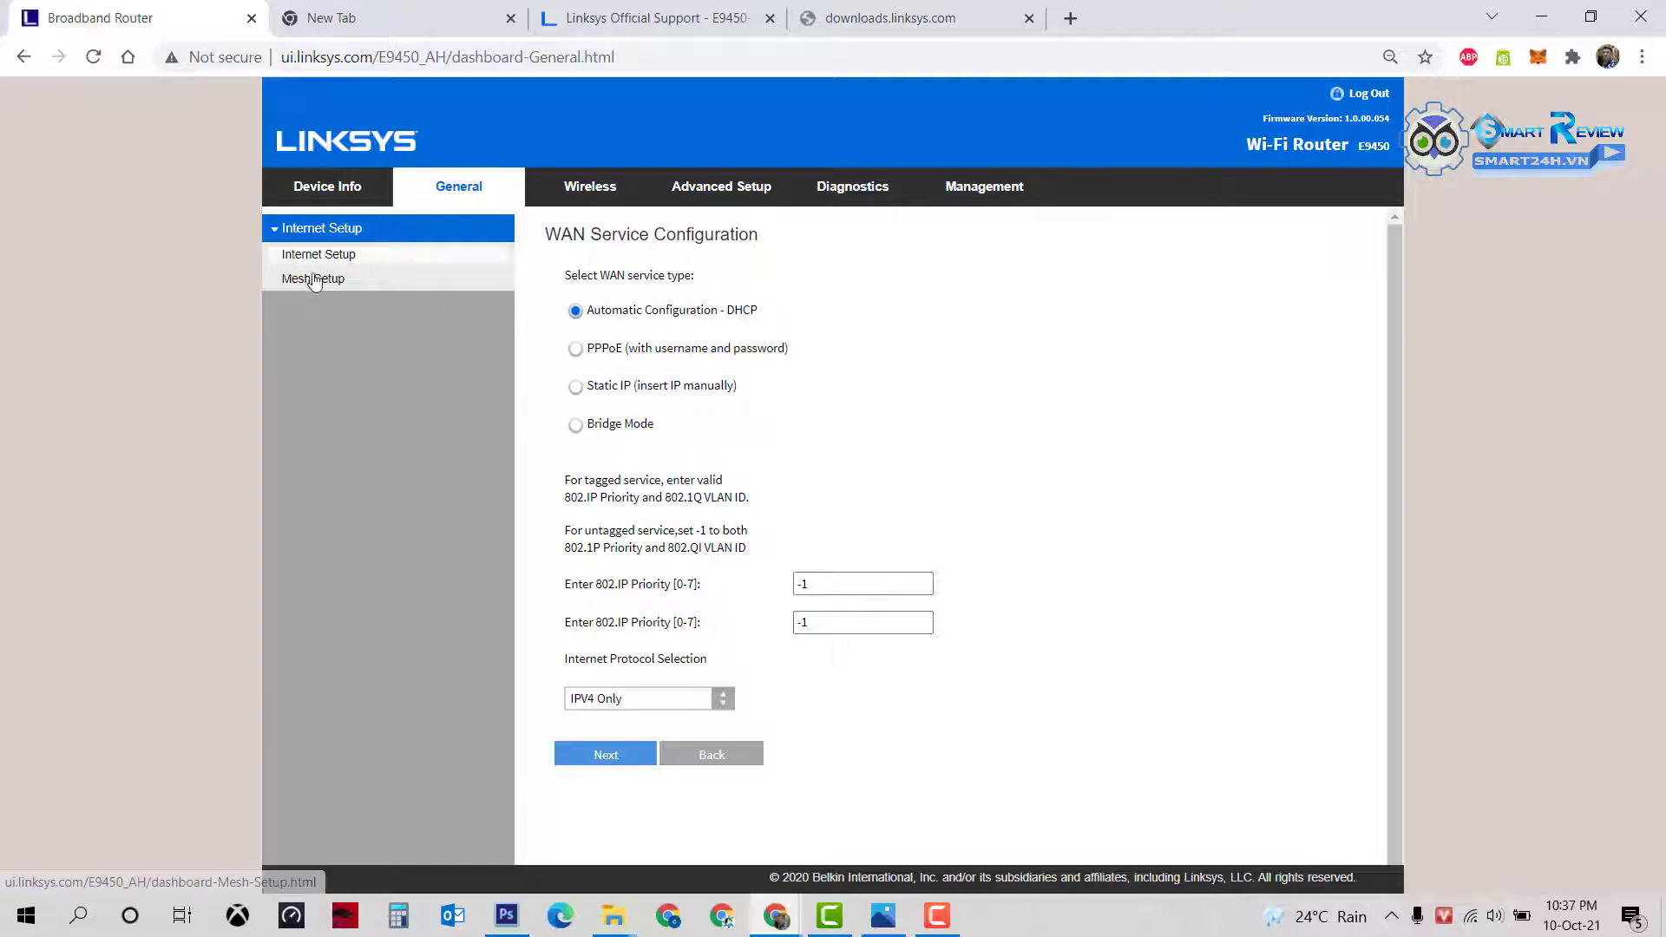
pyautogui.click(709, 755)
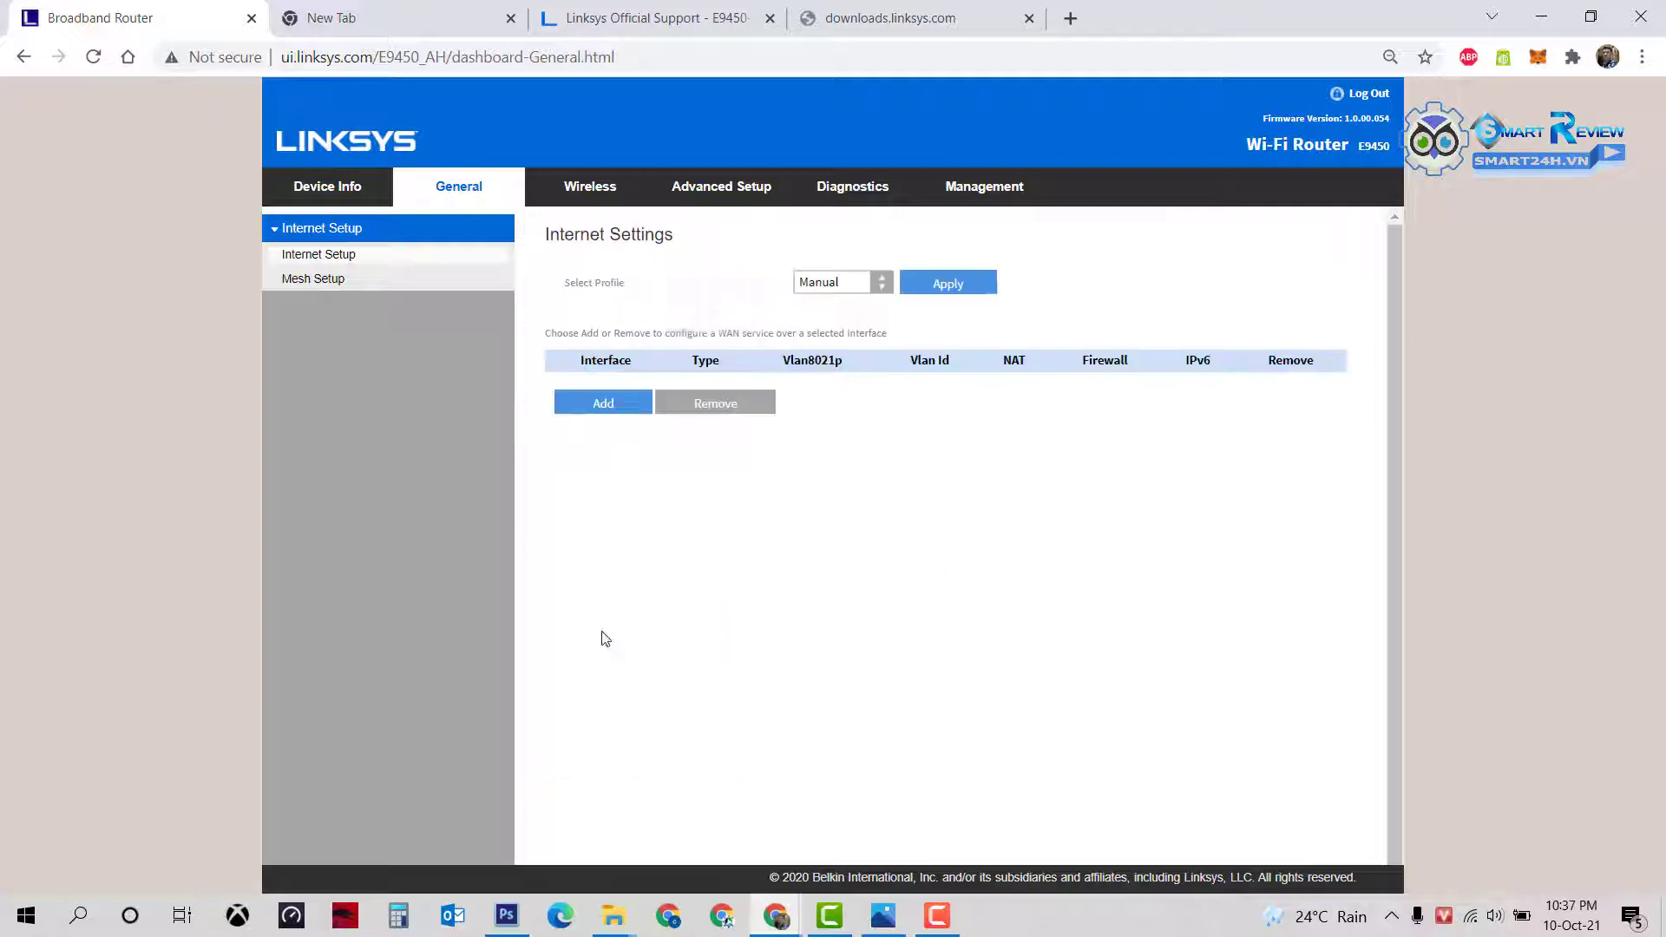
# Step: In Mesh Setup, set the node type to Parent Node and review the SSID and passphrase fields
pyautogui.click(318, 290)
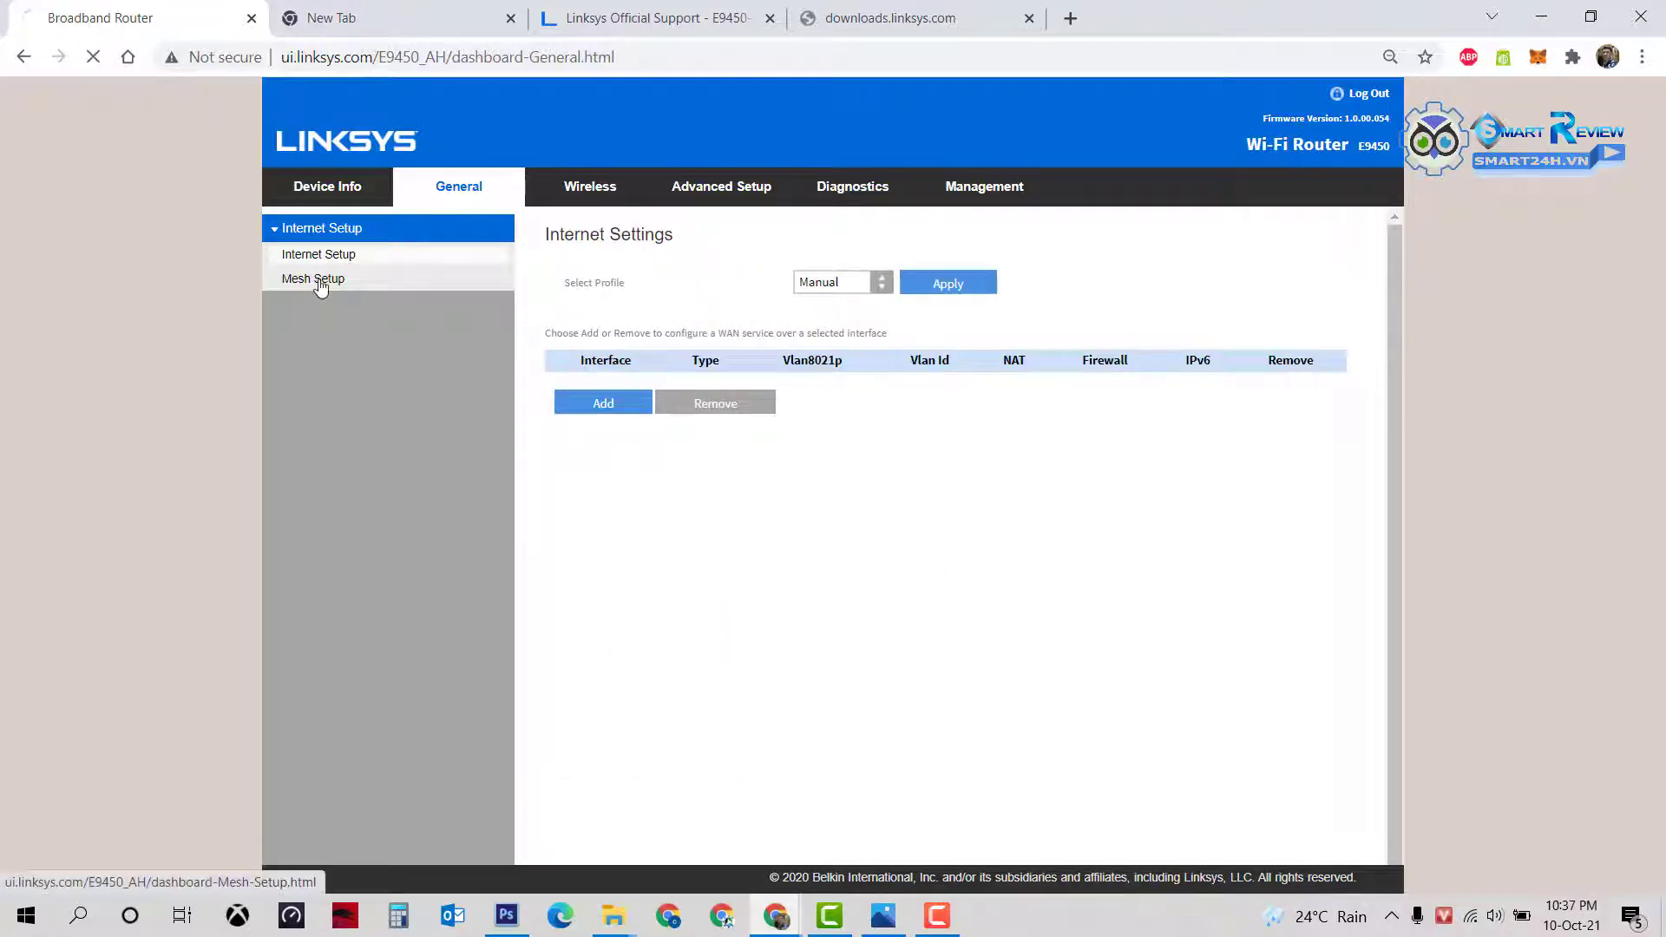
pyautogui.click(871, 285)
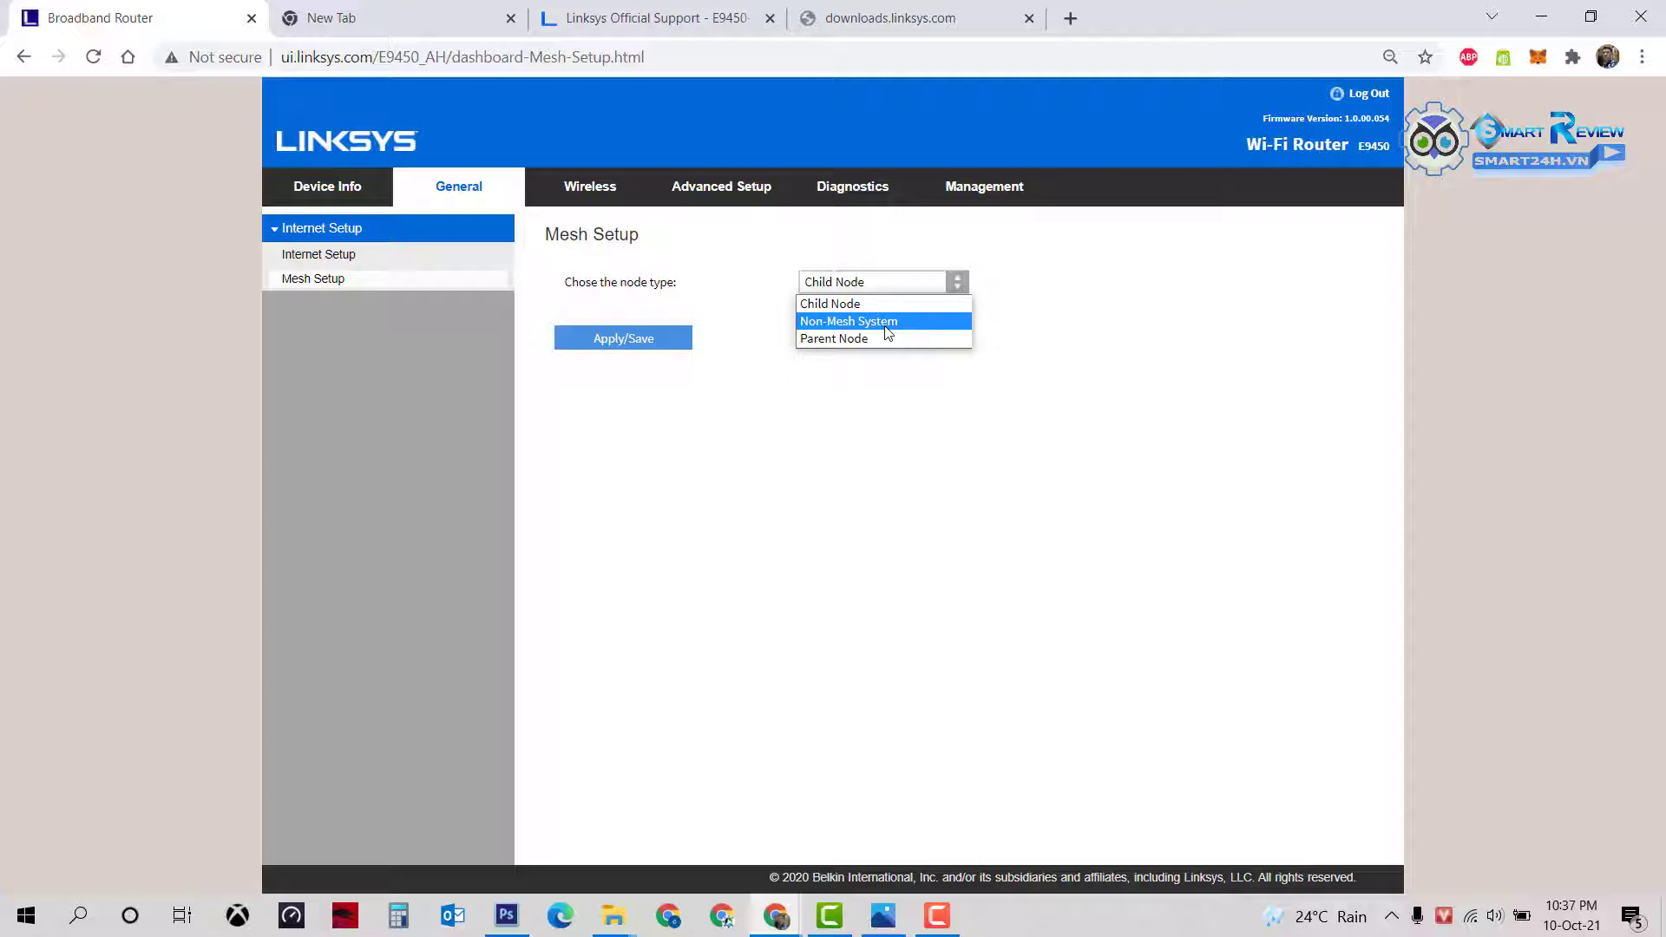
pyautogui.click(838, 338)
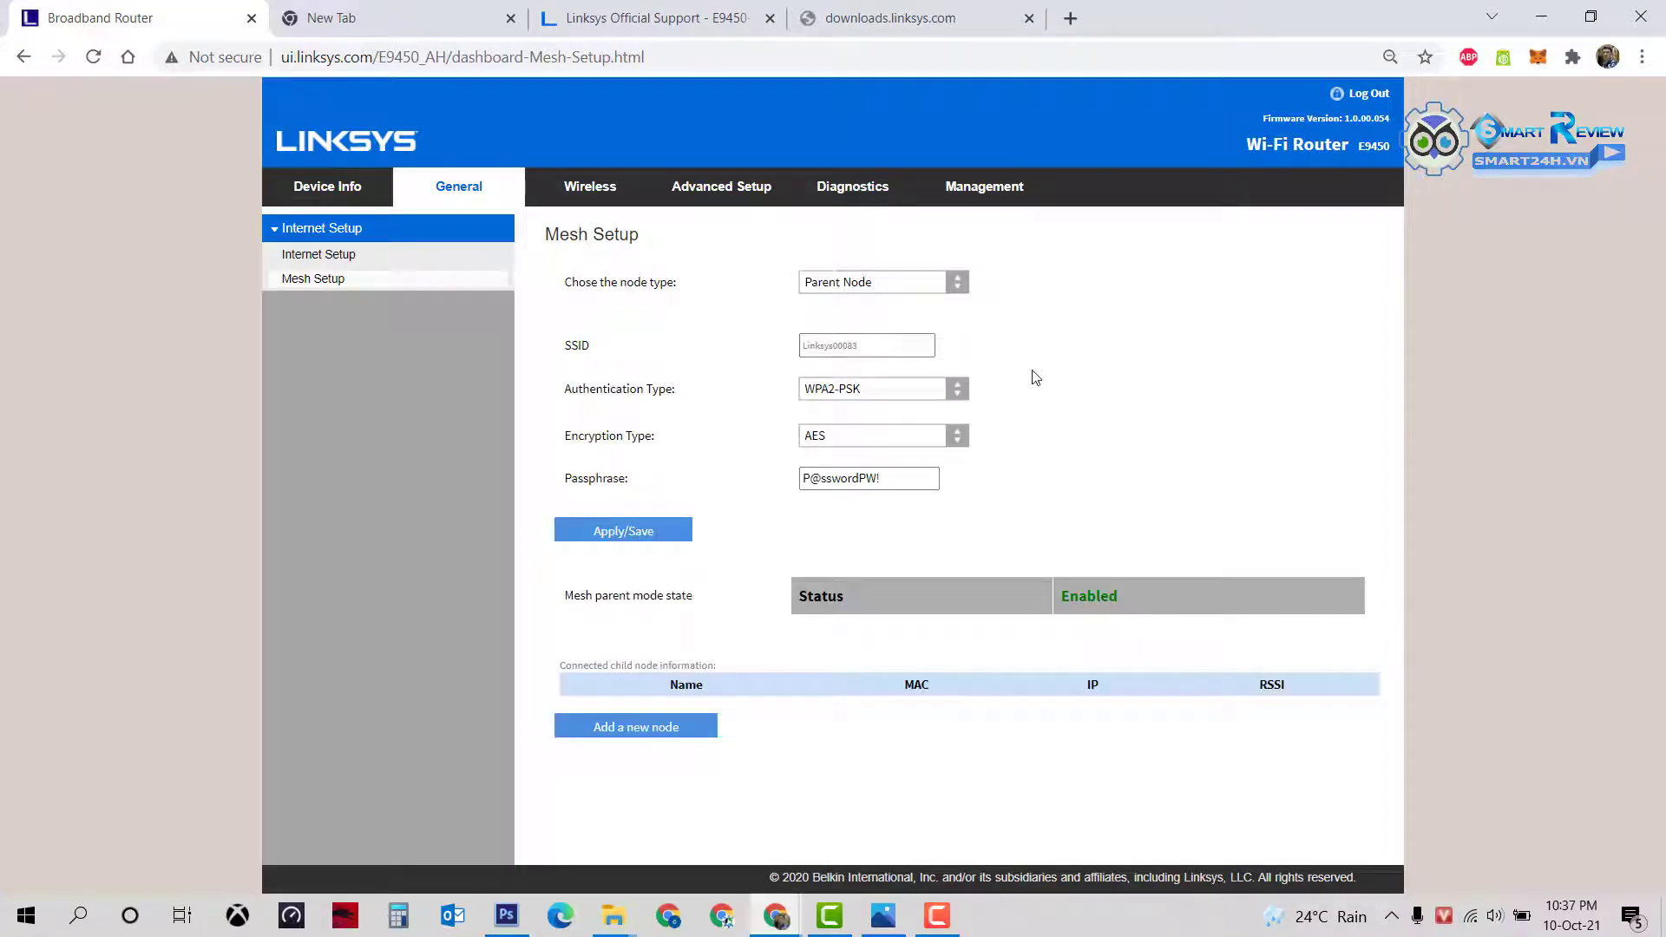
pyautogui.moveTo(906, 340); pyautogui.dragTo(672, 343)
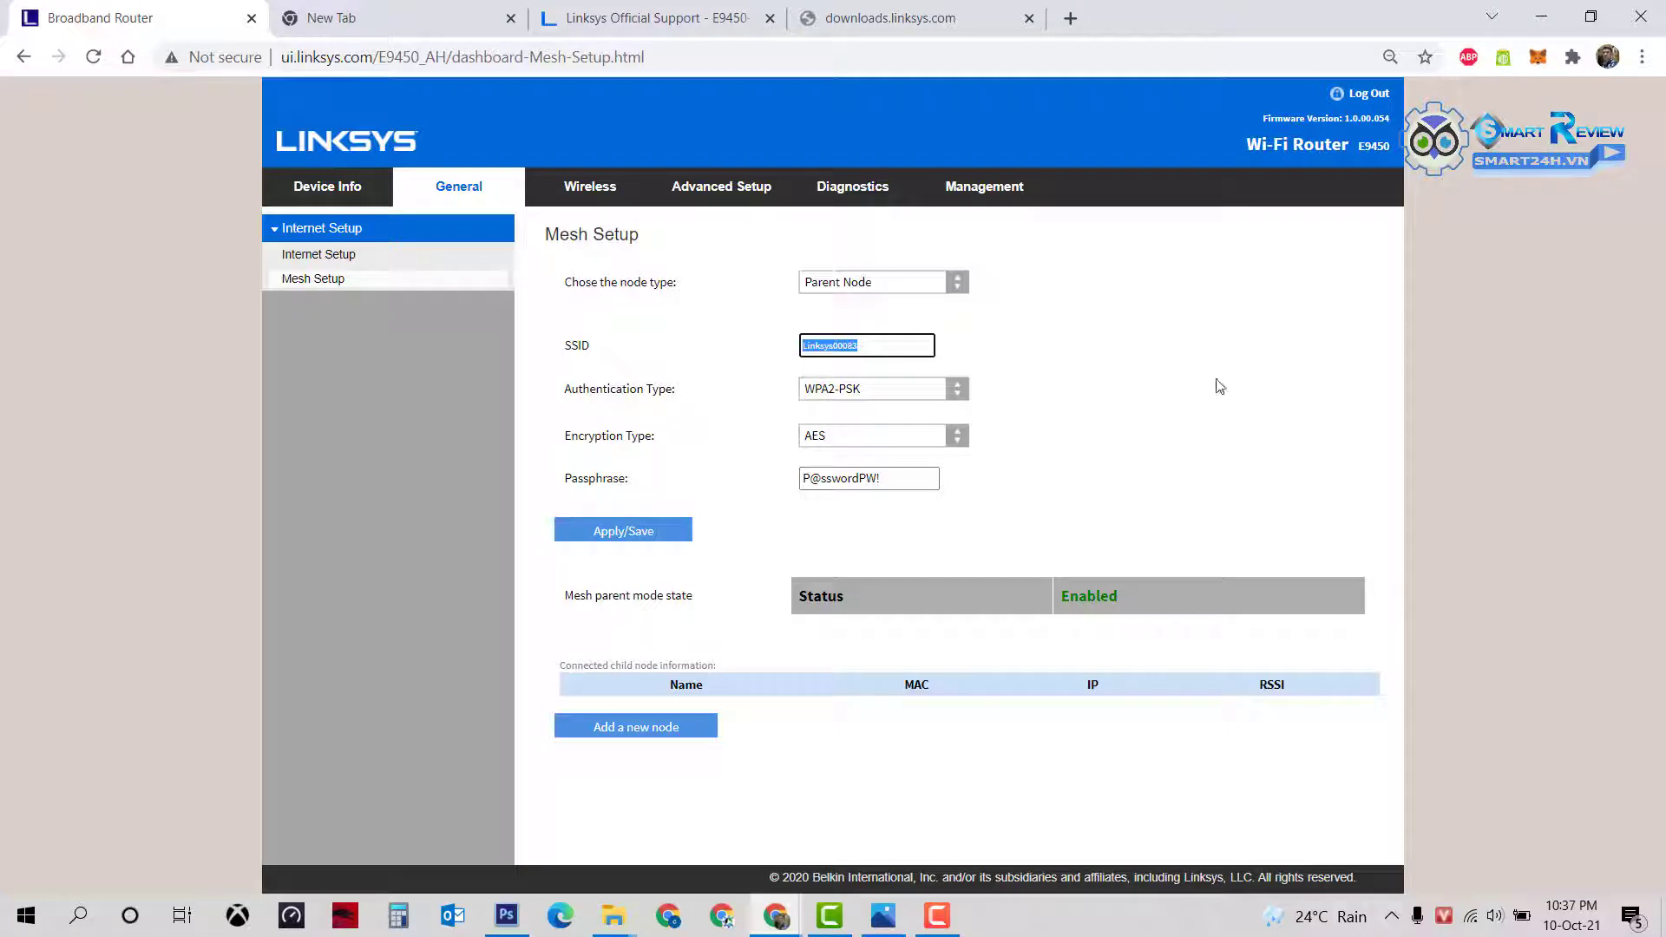
pyautogui.moveTo(878, 341); pyautogui.dragTo(714, 347)
pyautogui.moveTo(876, 483); pyautogui.dragTo(695, 479)
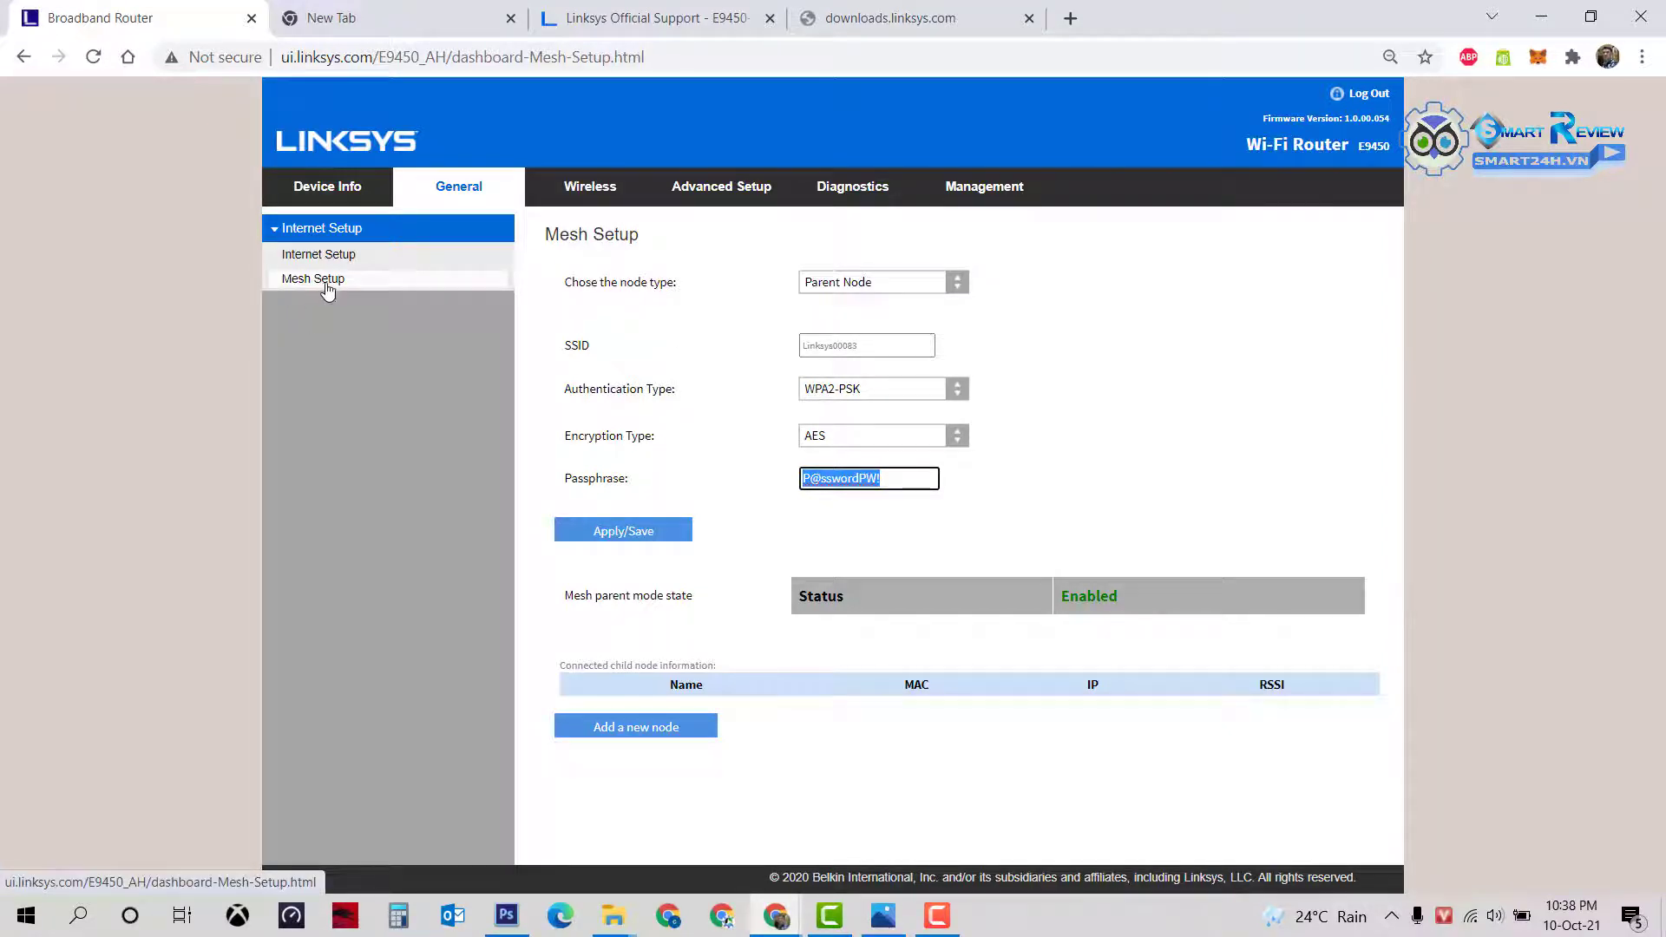
pyautogui.click(892, 478)
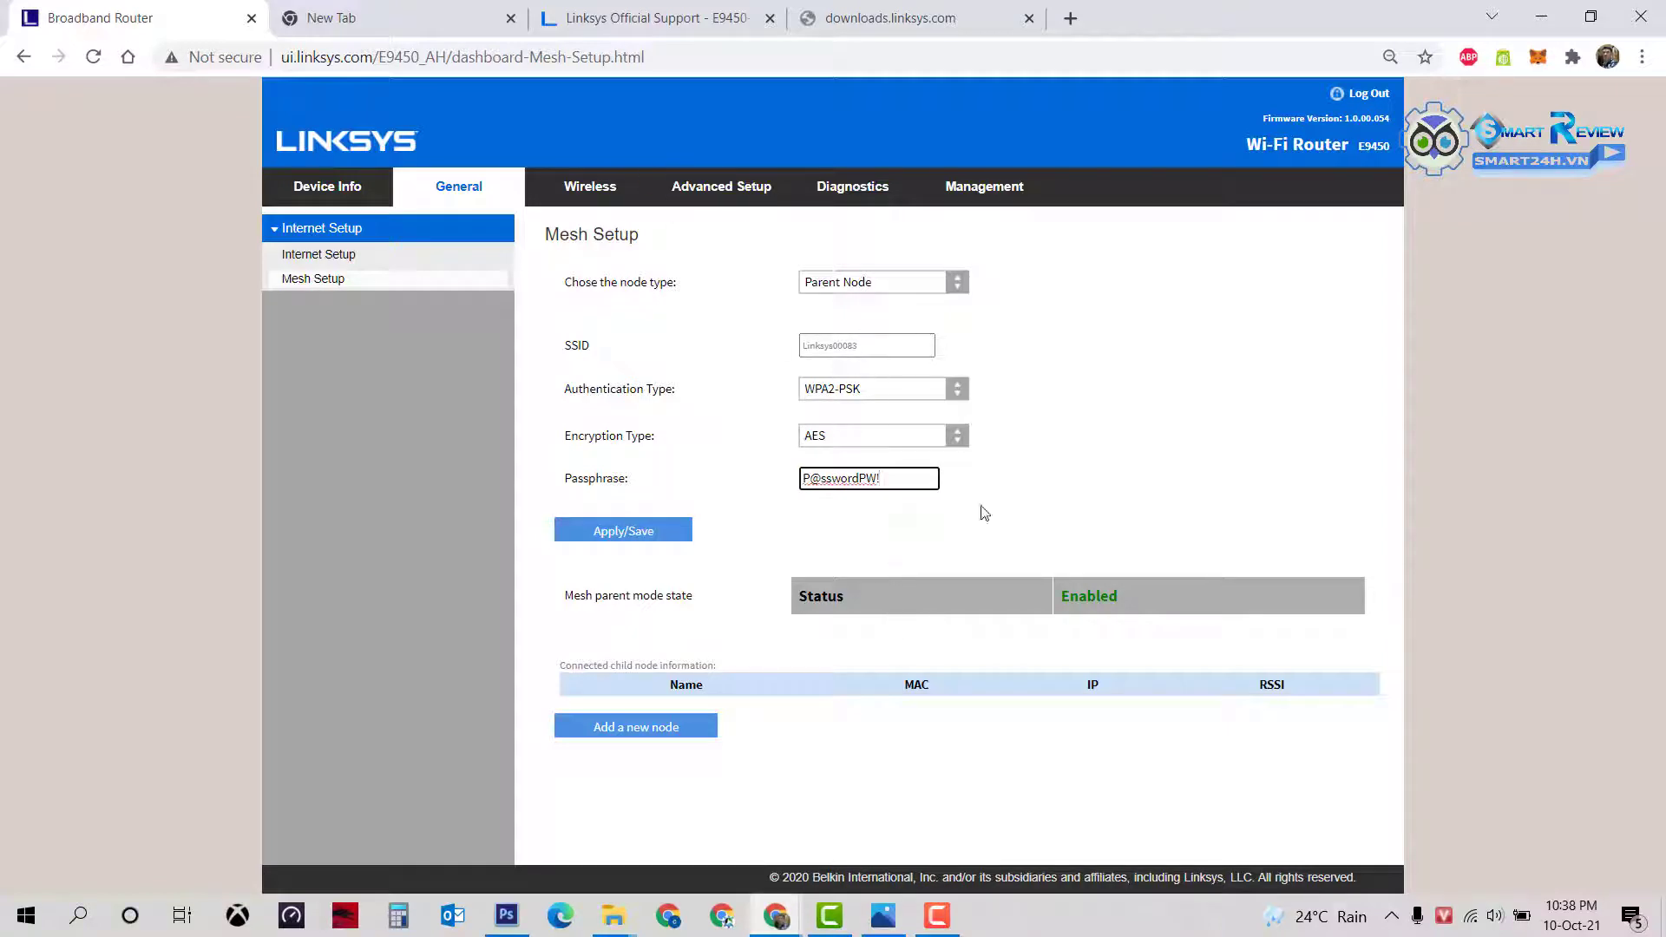
# Step: Look over the wireless Radio page and the advanced Local Area Network (LAN) Setup page
pyautogui.click(596, 190)
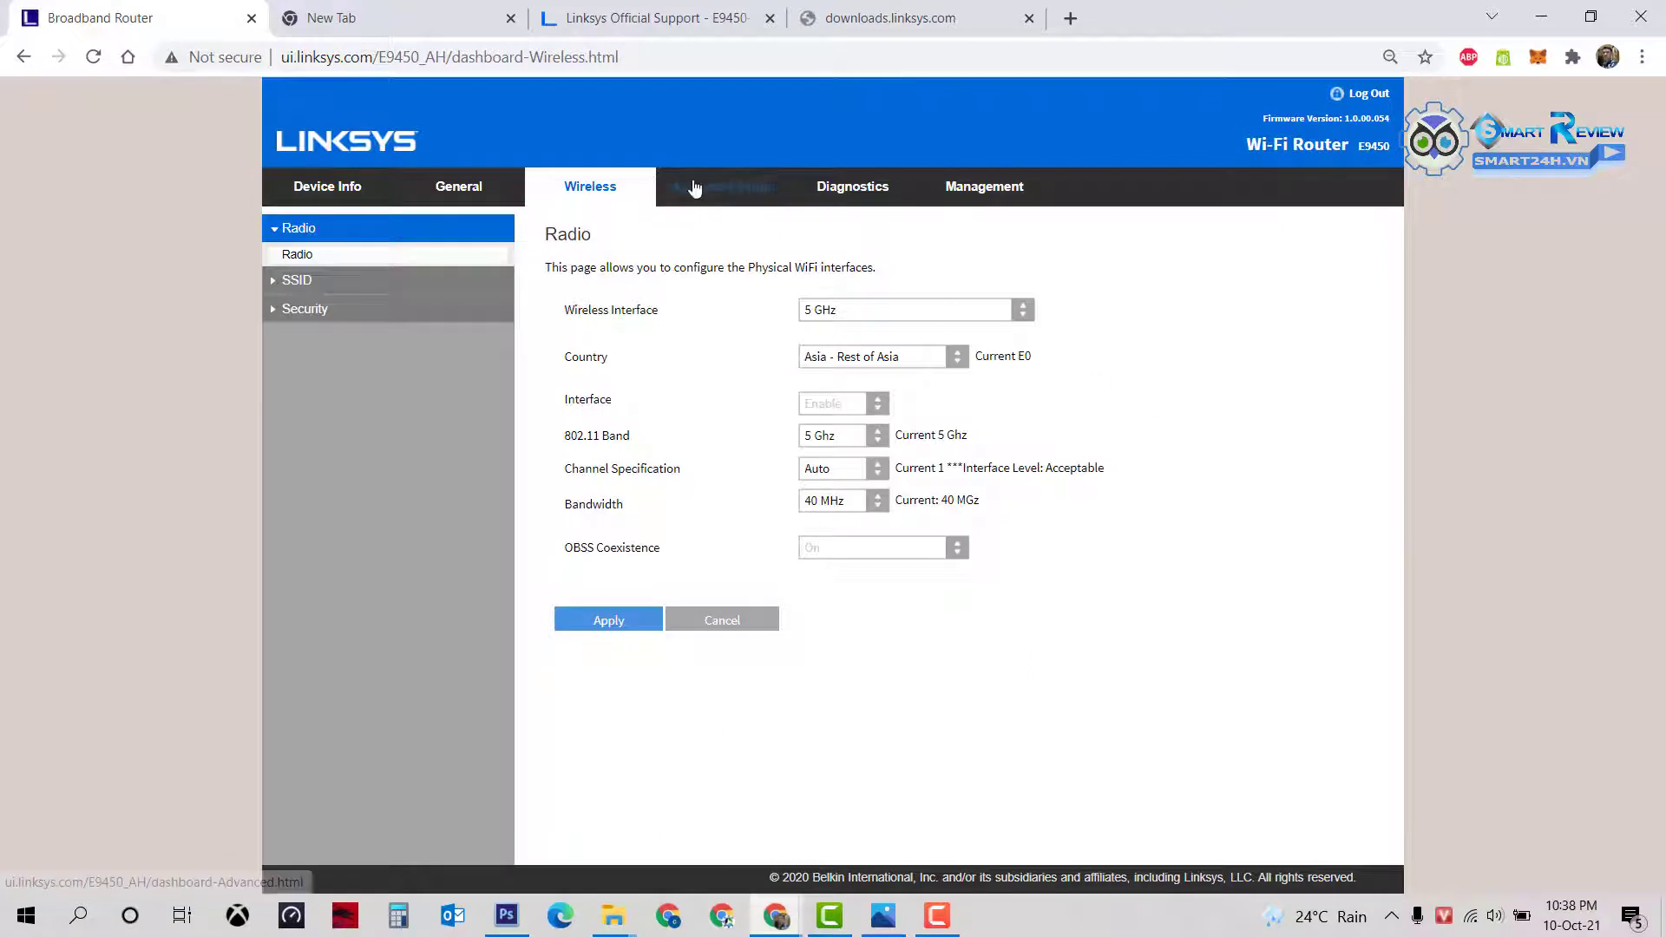
pyautogui.click(748, 197)
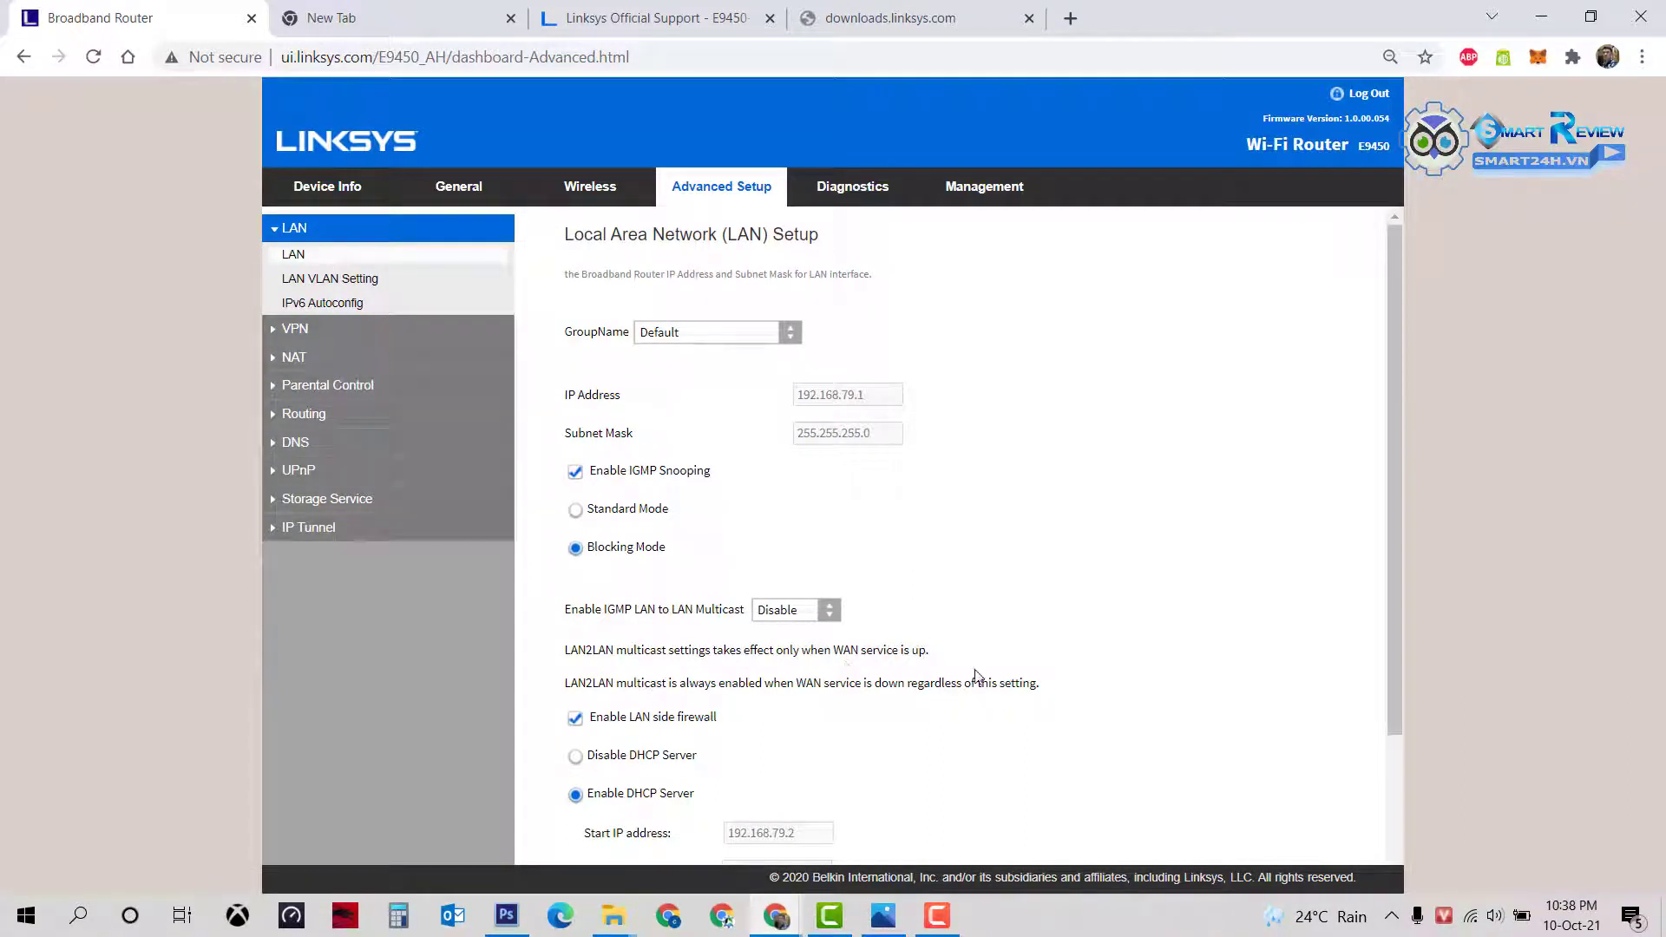
pyautogui.scroll(-3, 989, 672)
pyautogui.scroll(3, 1015, 673)
# Step: In the DNS Server Configuration, set the static primary IPv6 DNS server to 8.8.8.8 and fill in the secondary IPv6 DNS server
pyautogui.click(323, 442)
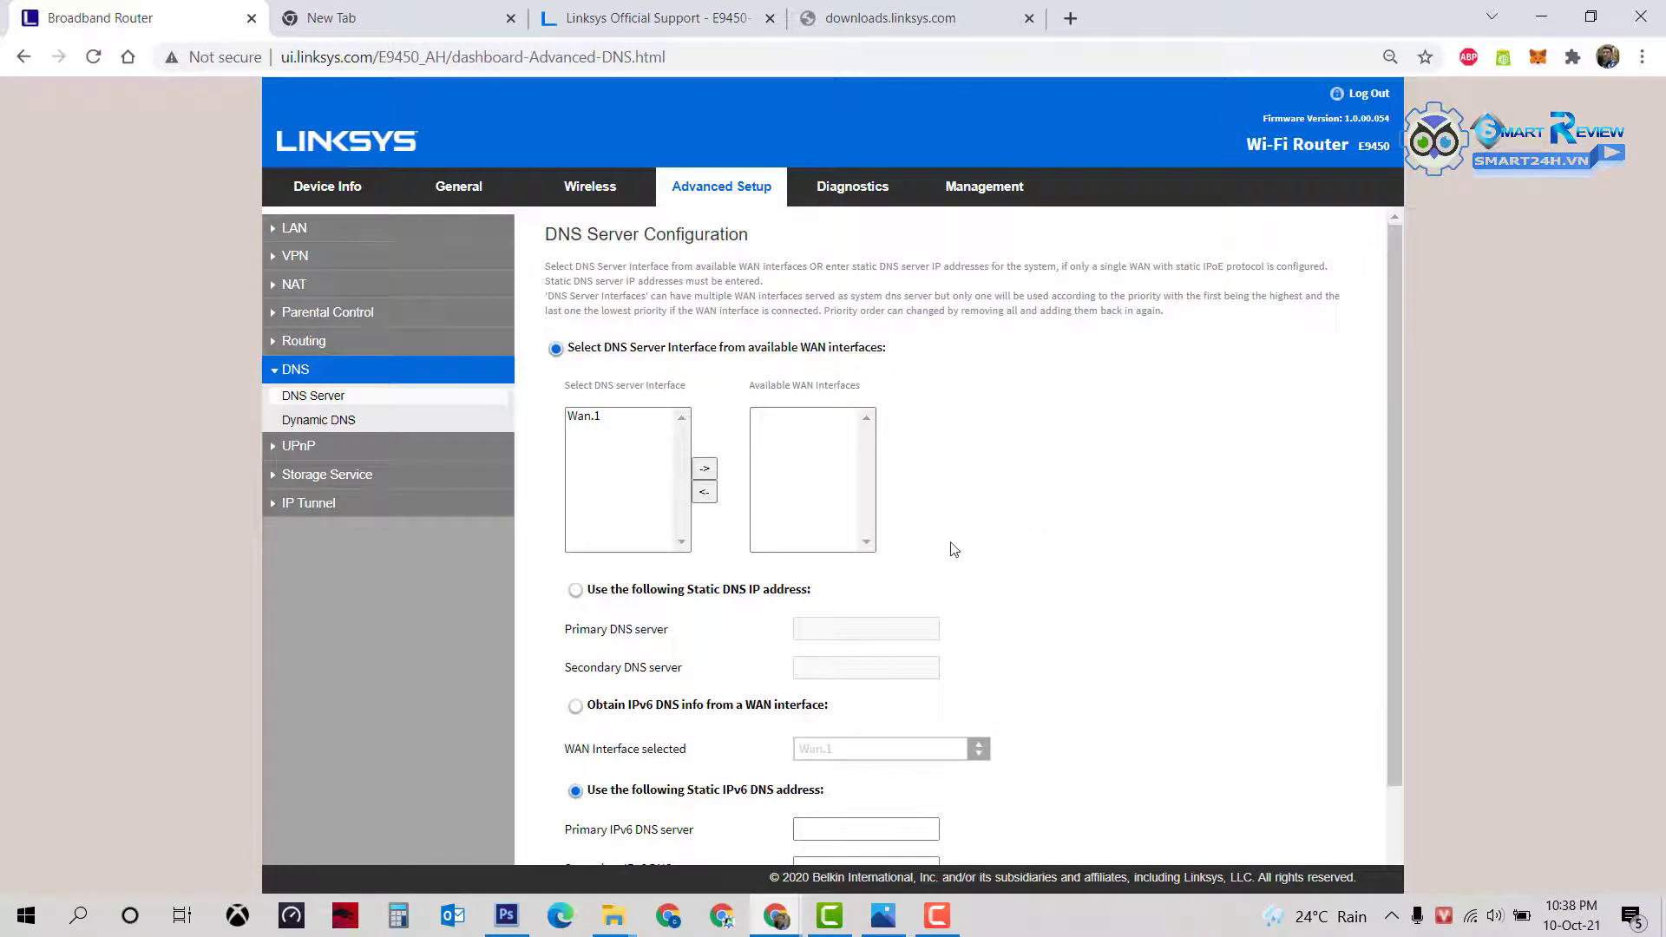
pyautogui.scroll(-3, 812, 703)
pyautogui.click(844, 611)
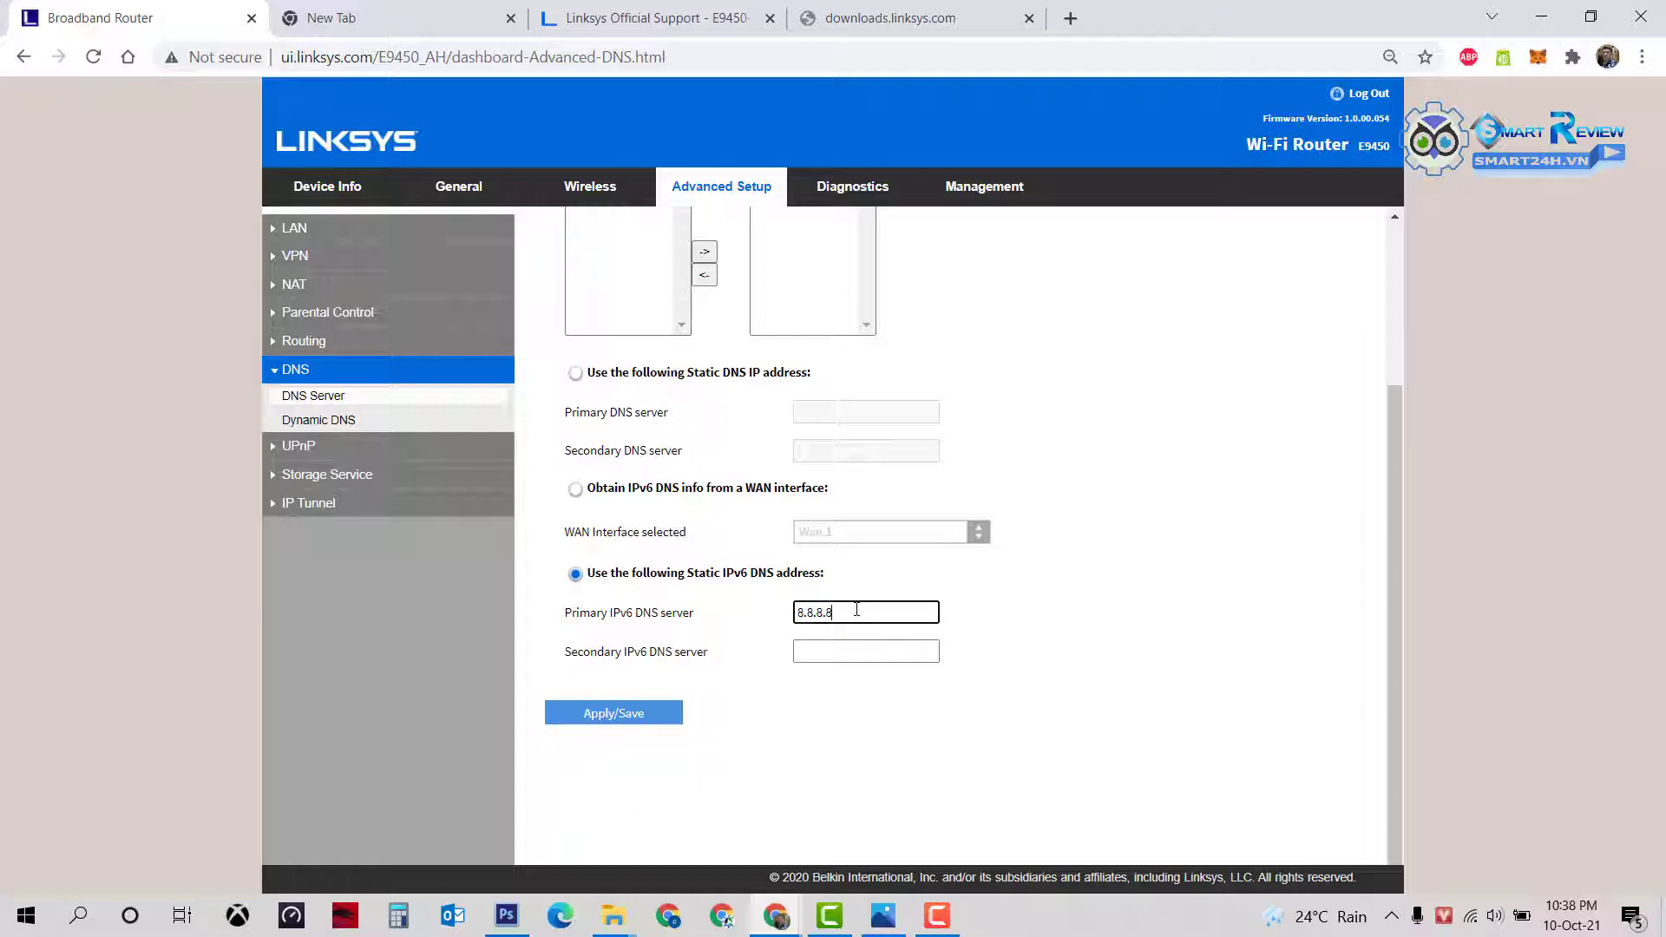
pyautogui.click(831, 651)
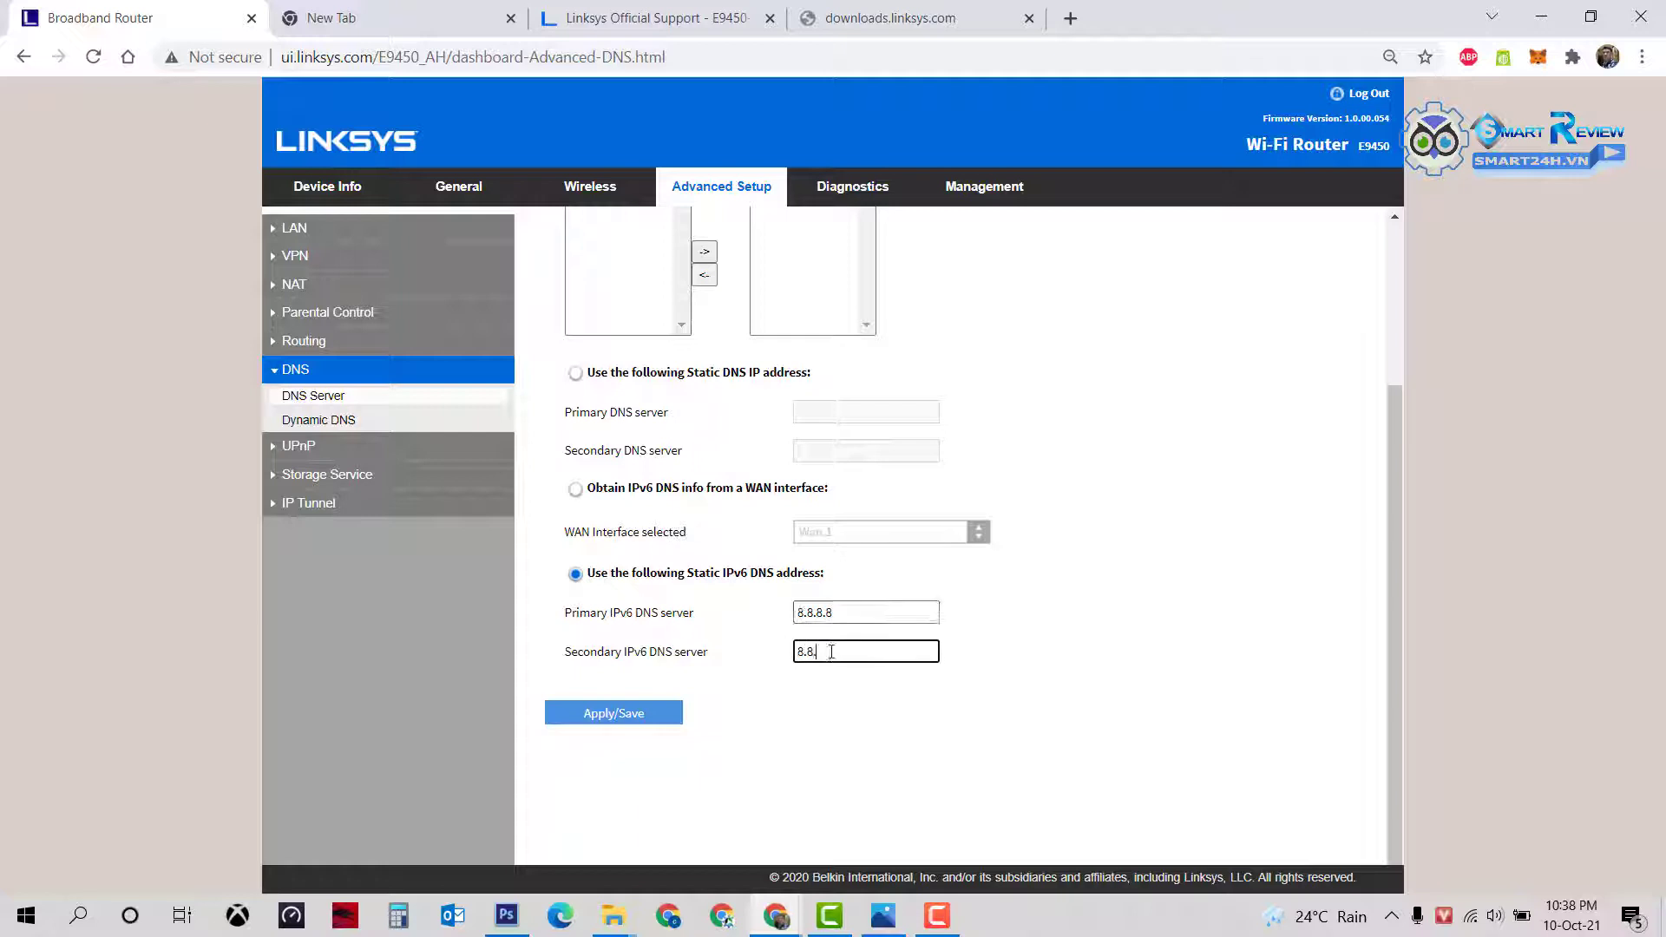
pyautogui.scroll(3, 977, 662)
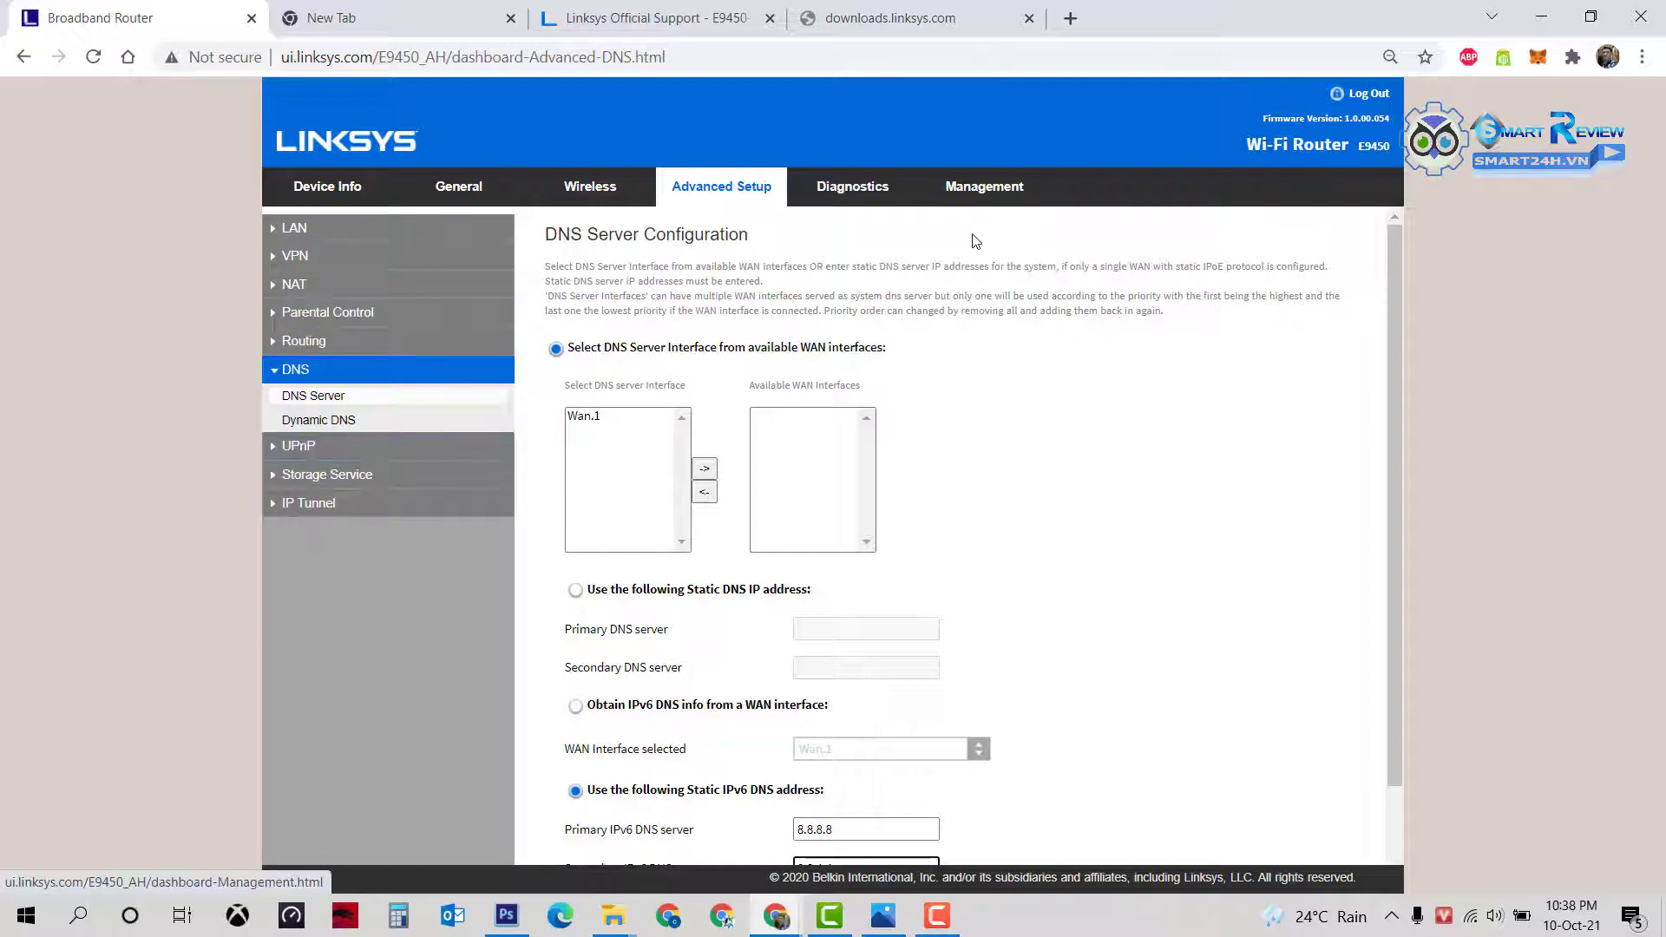
# Step: On the wireless Radio page, review the country options for the 5 GHz interface and select United States
pyautogui.click(595, 190)
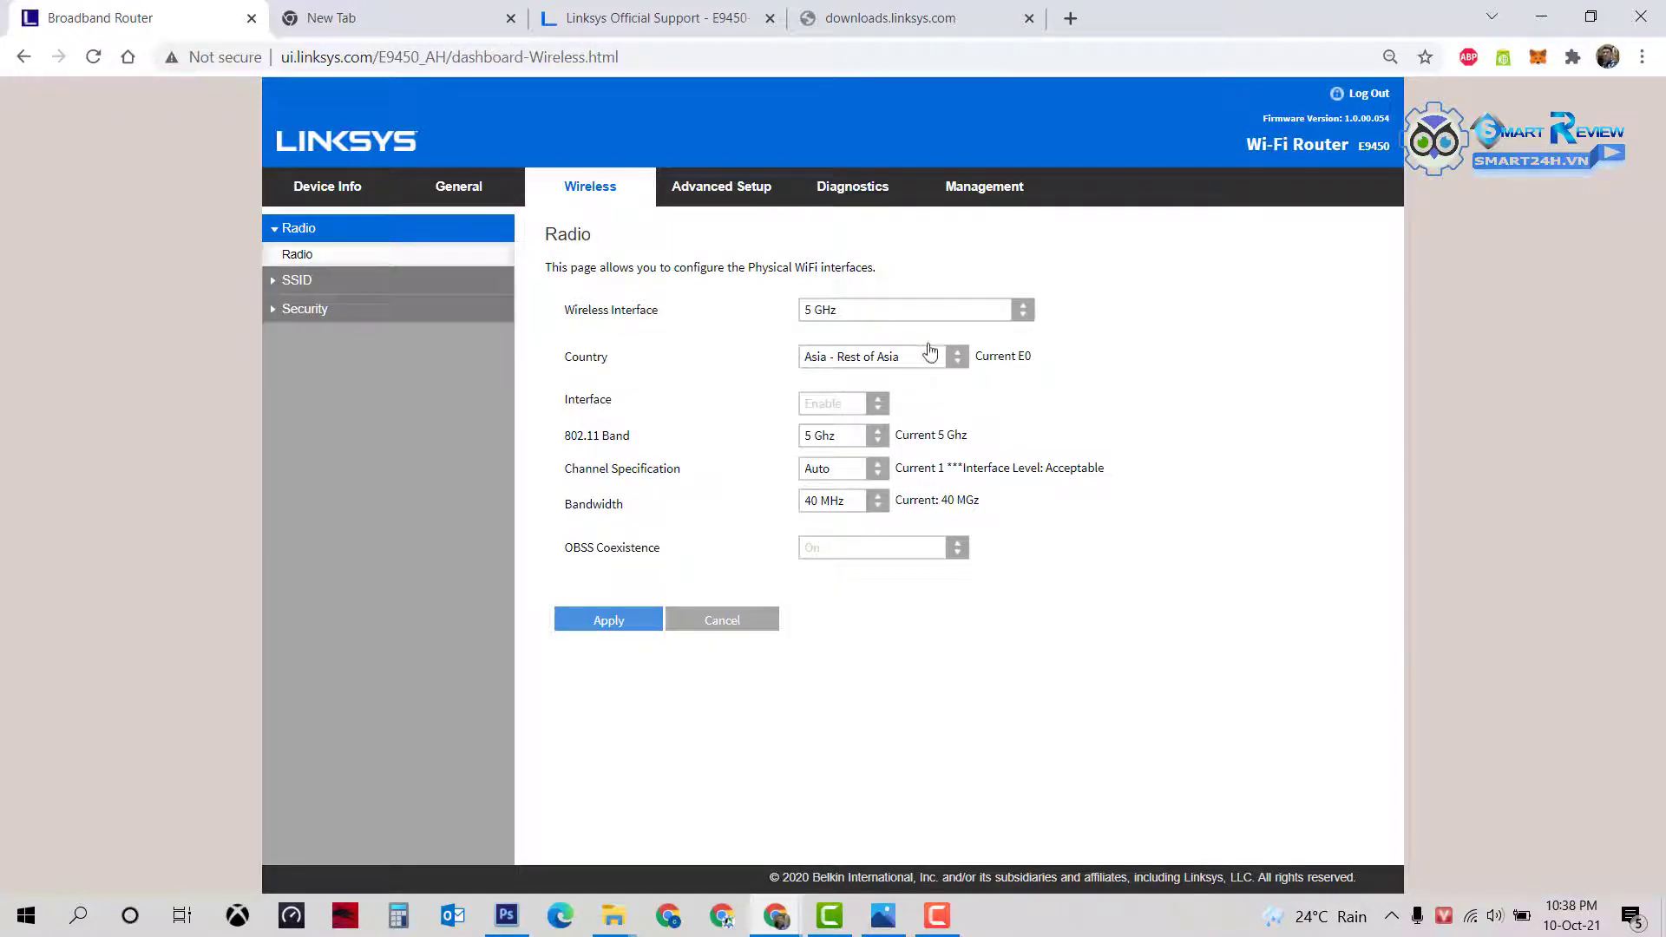
pyautogui.moveTo(642, 356); pyautogui.dragTo(580, 358)
pyautogui.click(881, 364)
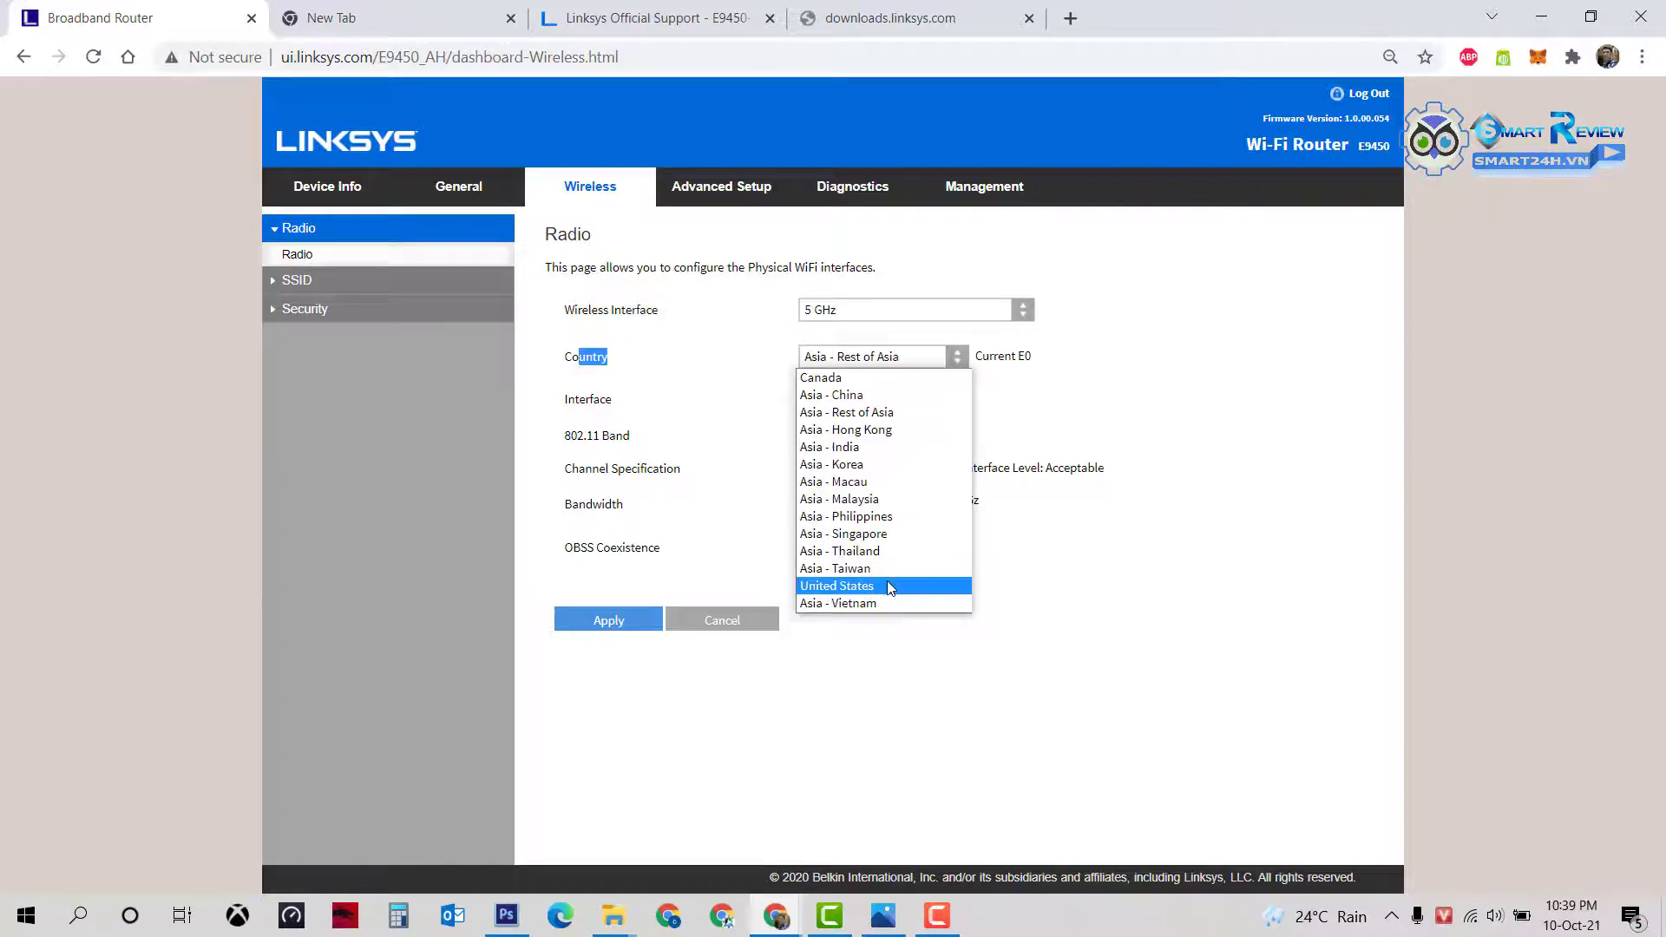
pyautogui.click(996, 387)
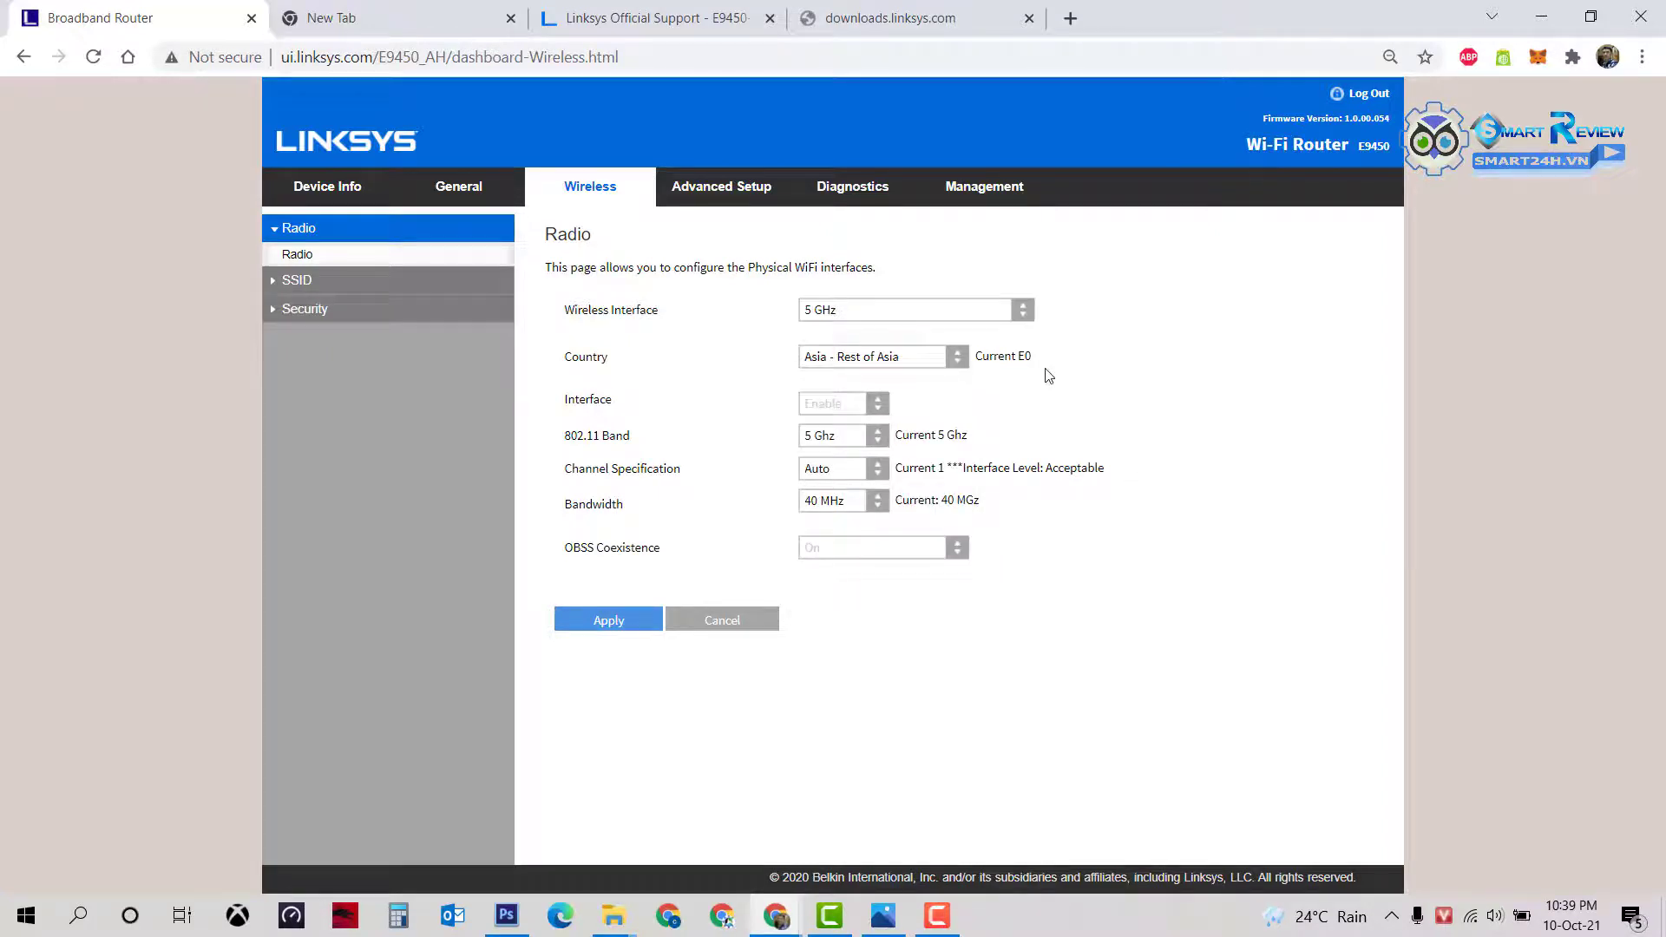
pyautogui.click(915, 362)
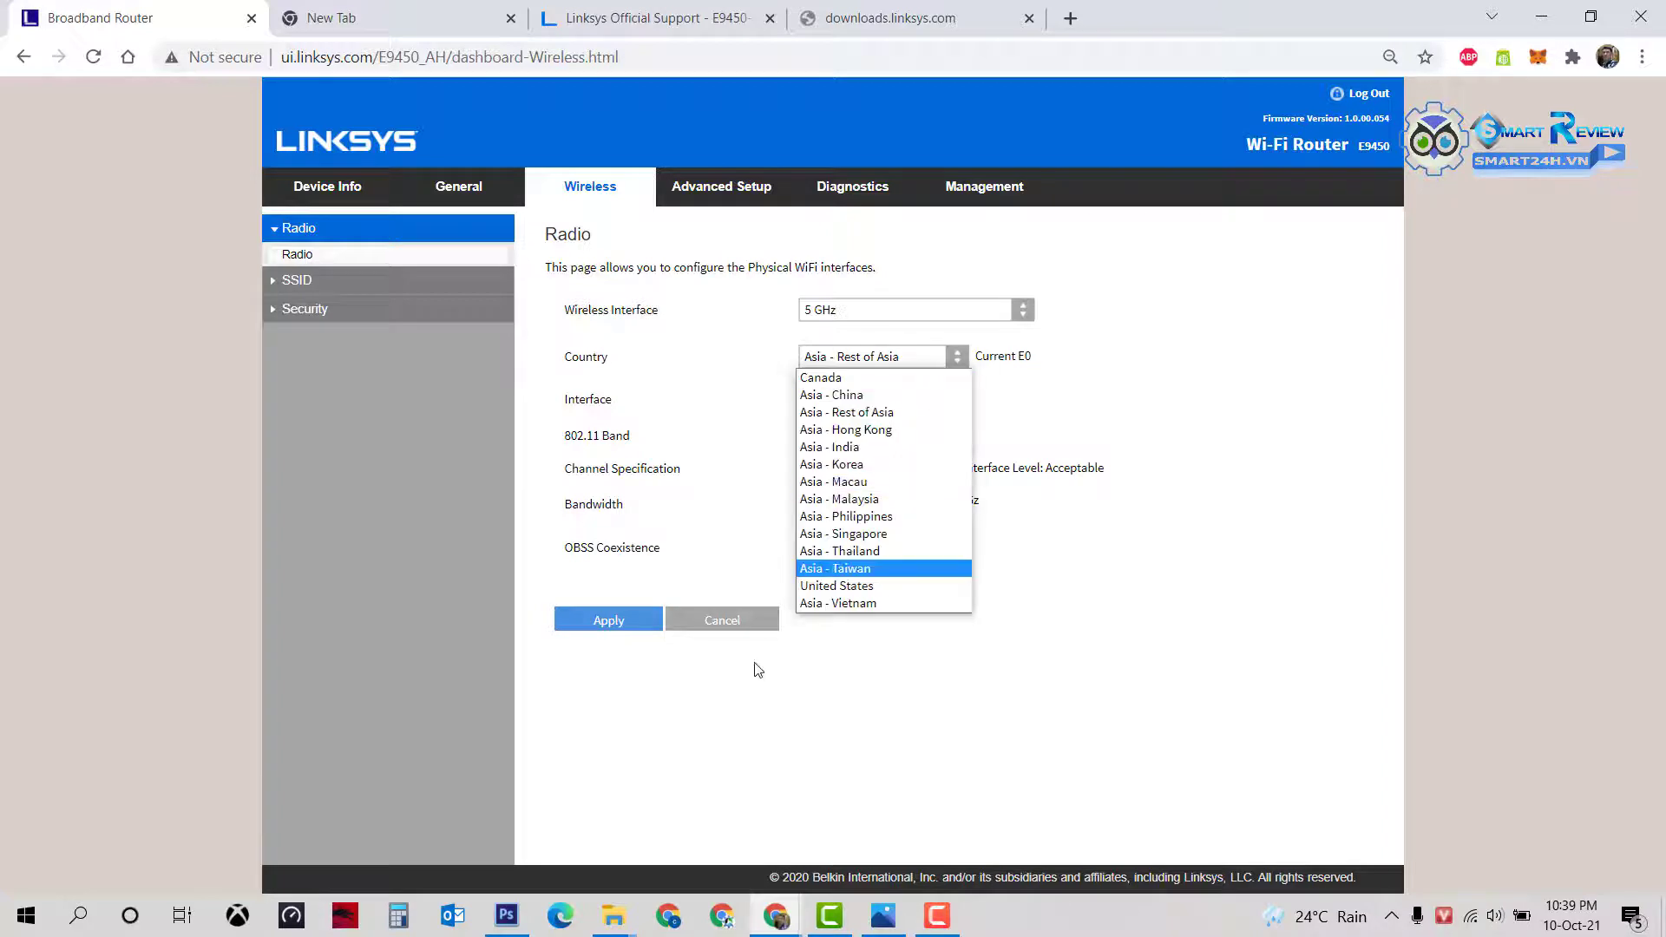
pyautogui.click(823, 586)
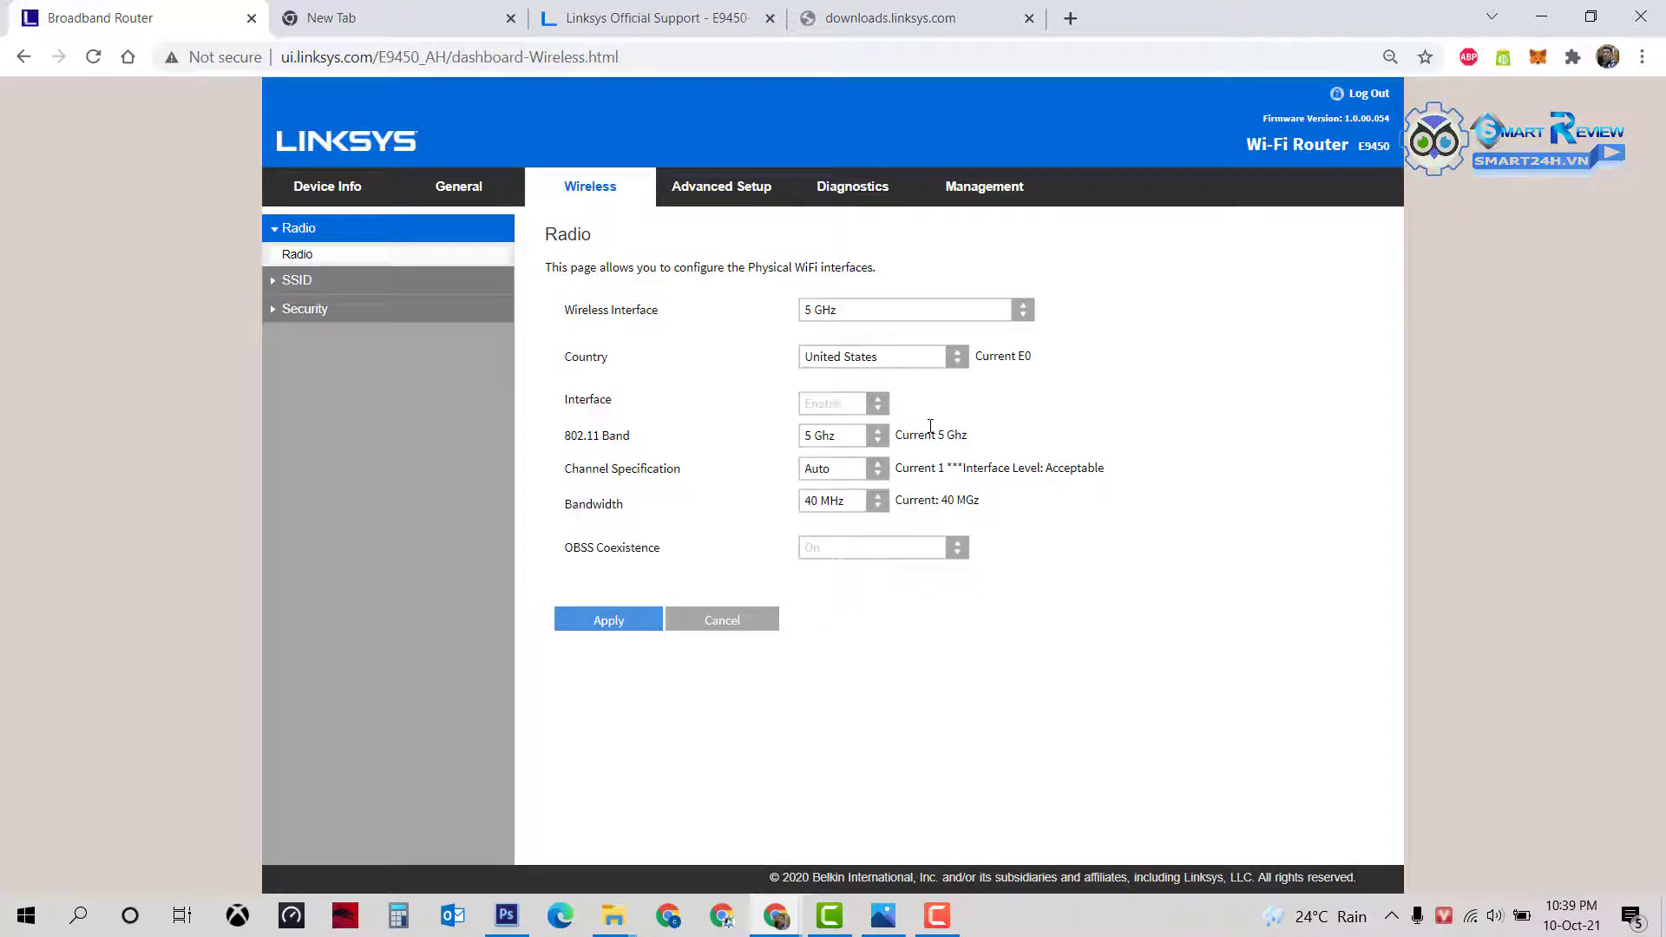
# Step: Examine the 802.11 band, channel and bandwidth options up to 160 MHz, and the OBSS Coexistence setting of the 5 GHz radio
pyautogui.click(838, 439)
pyautogui.click(832, 452)
pyautogui.click(851, 471)
pyautogui.click(852, 472)
pyautogui.click(851, 500)
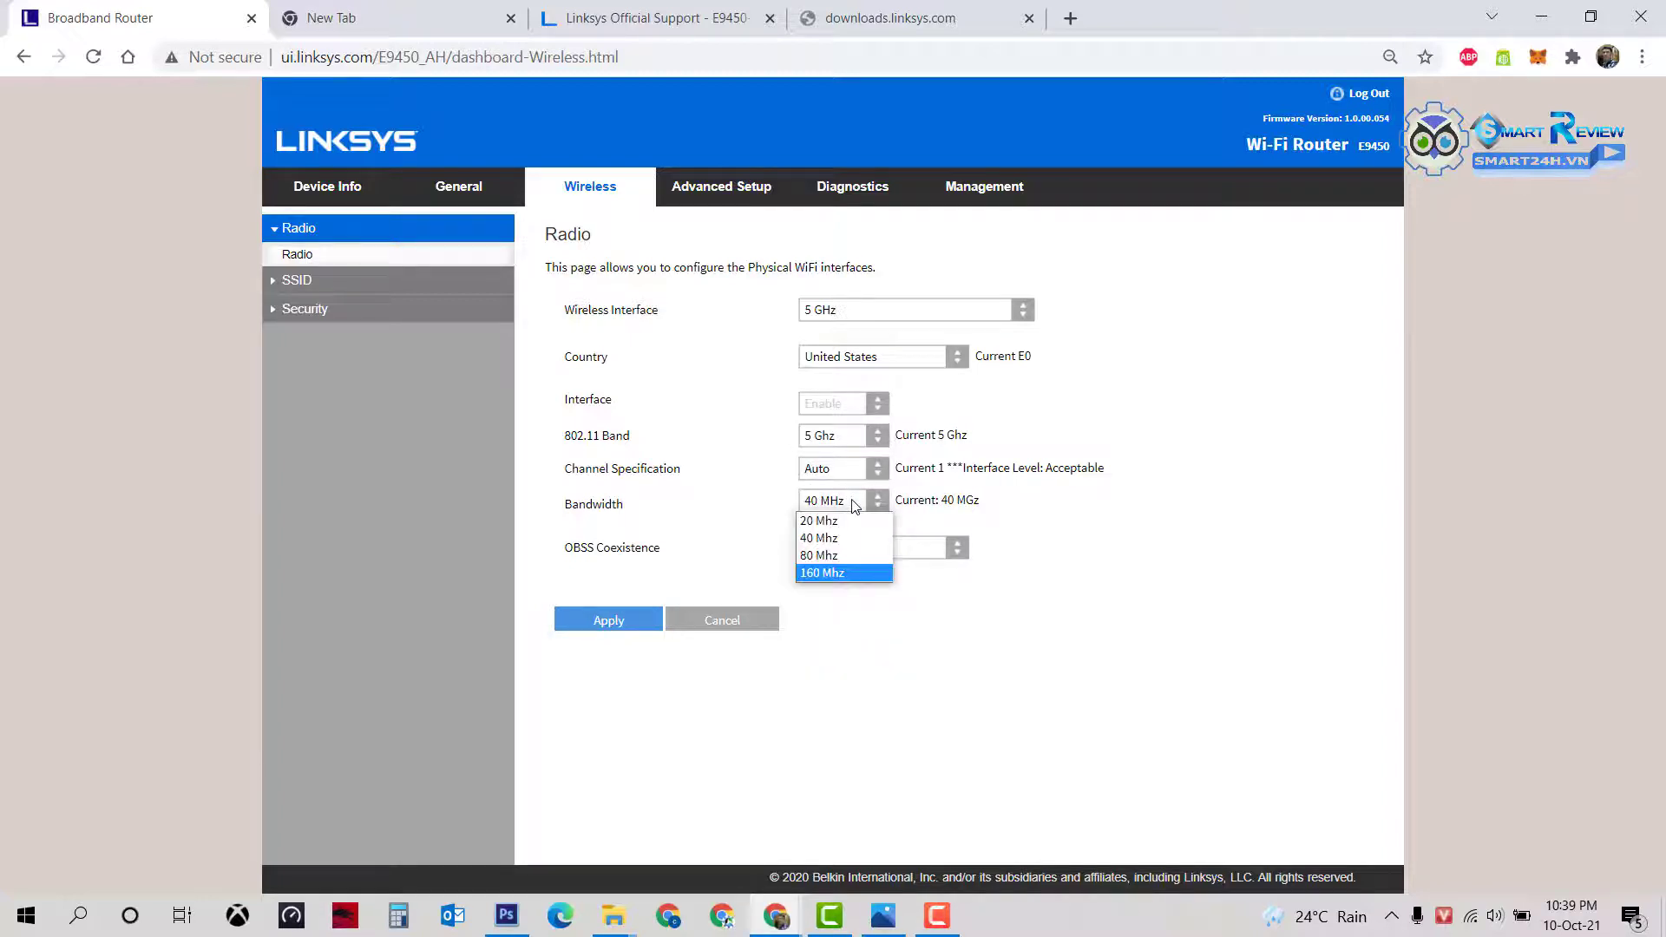
pyautogui.click(828, 574)
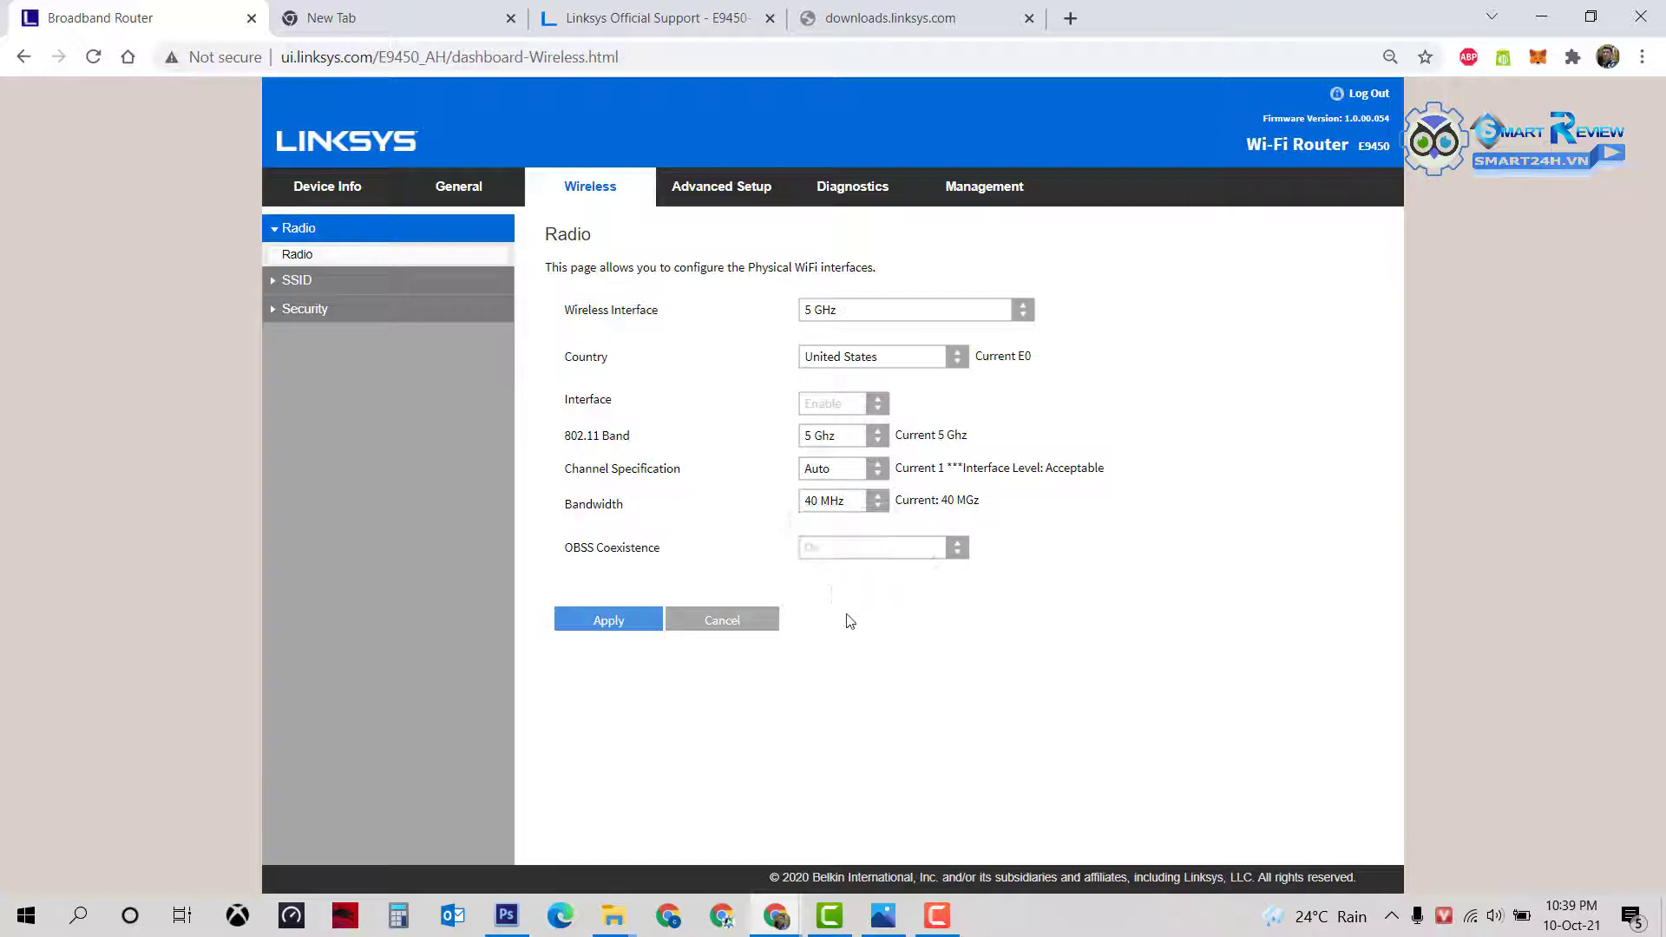
pyautogui.click(841, 506)
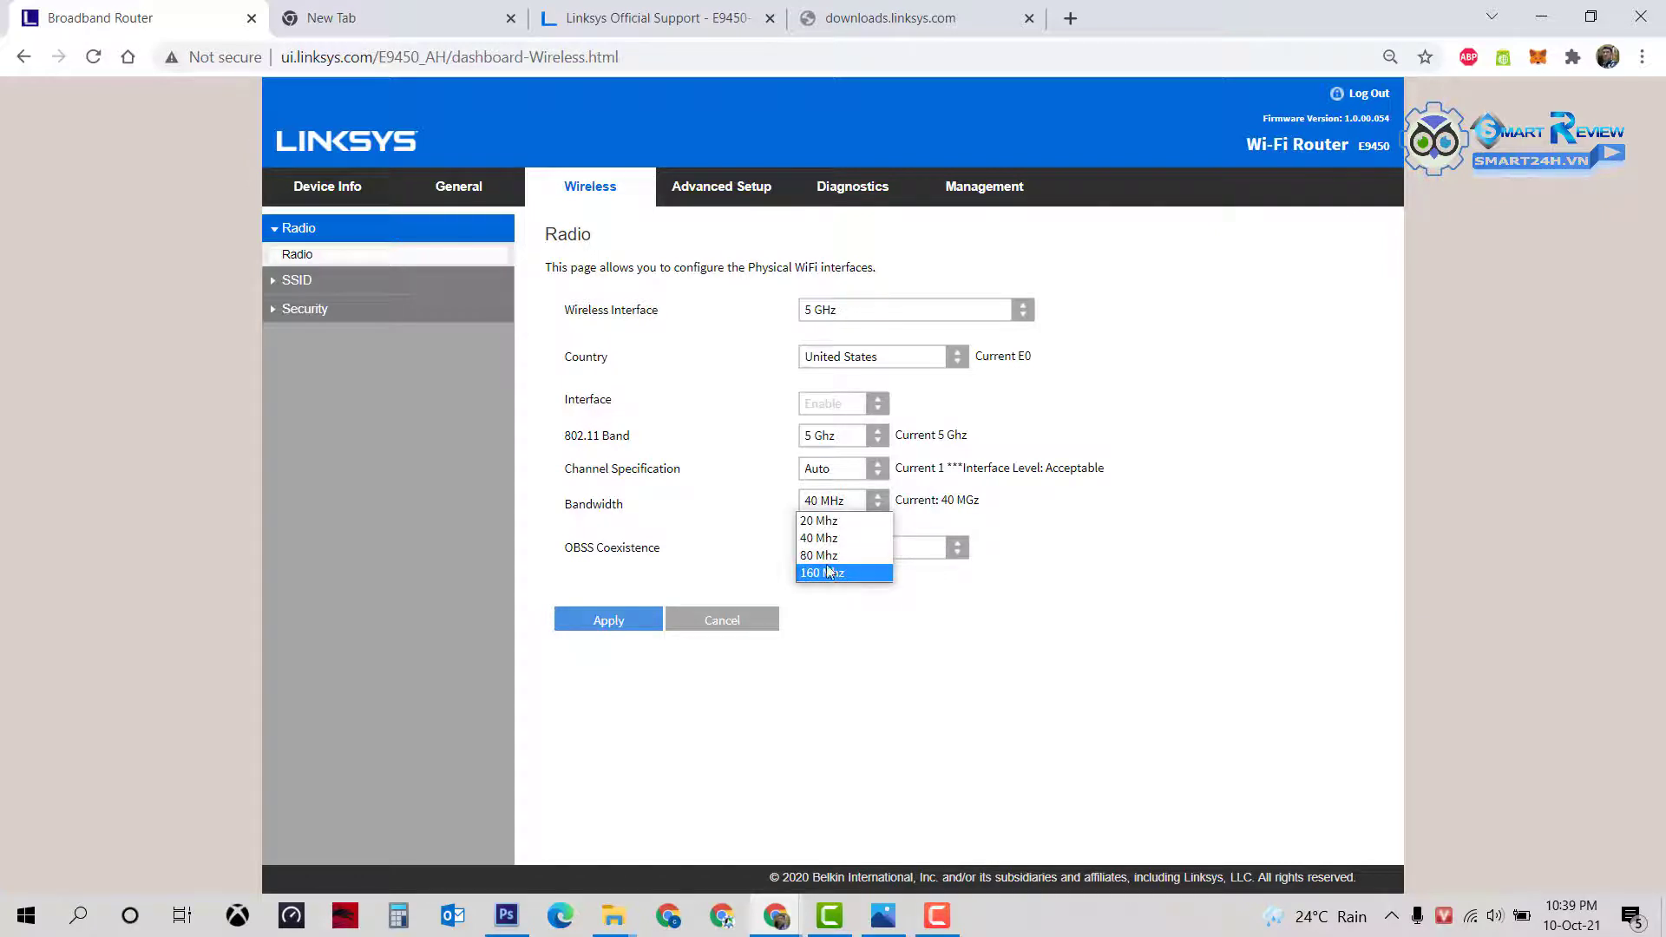
pyautogui.press('Escape')
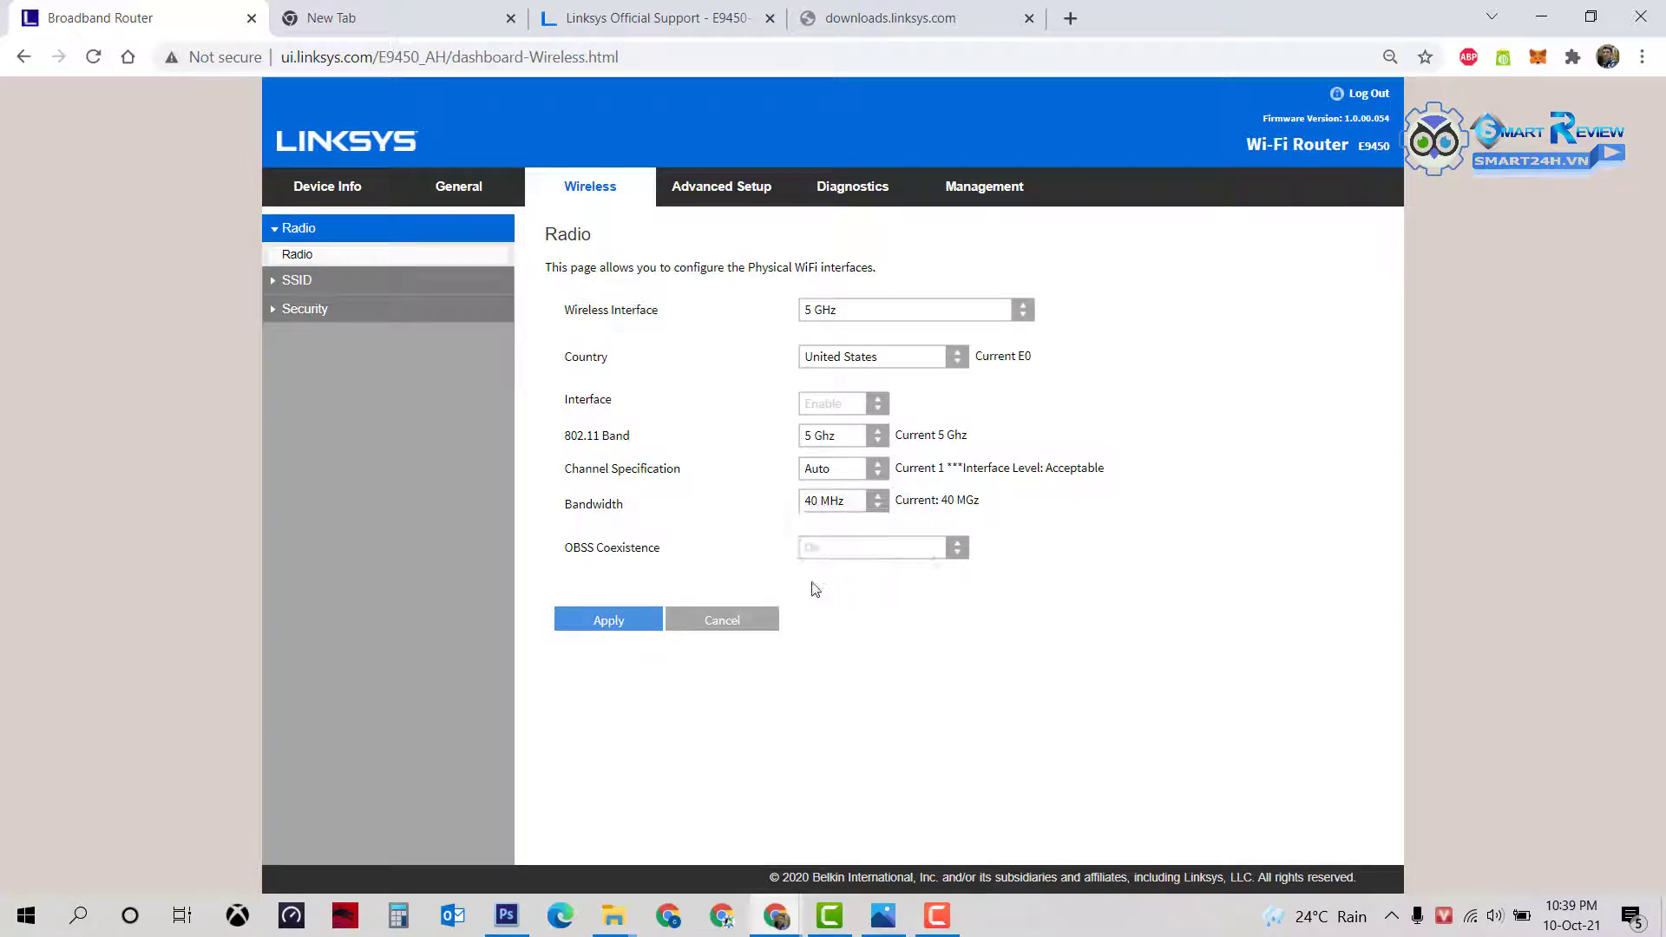
pyautogui.moveTo(559, 555); pyautogui.dragTo(678, 557)
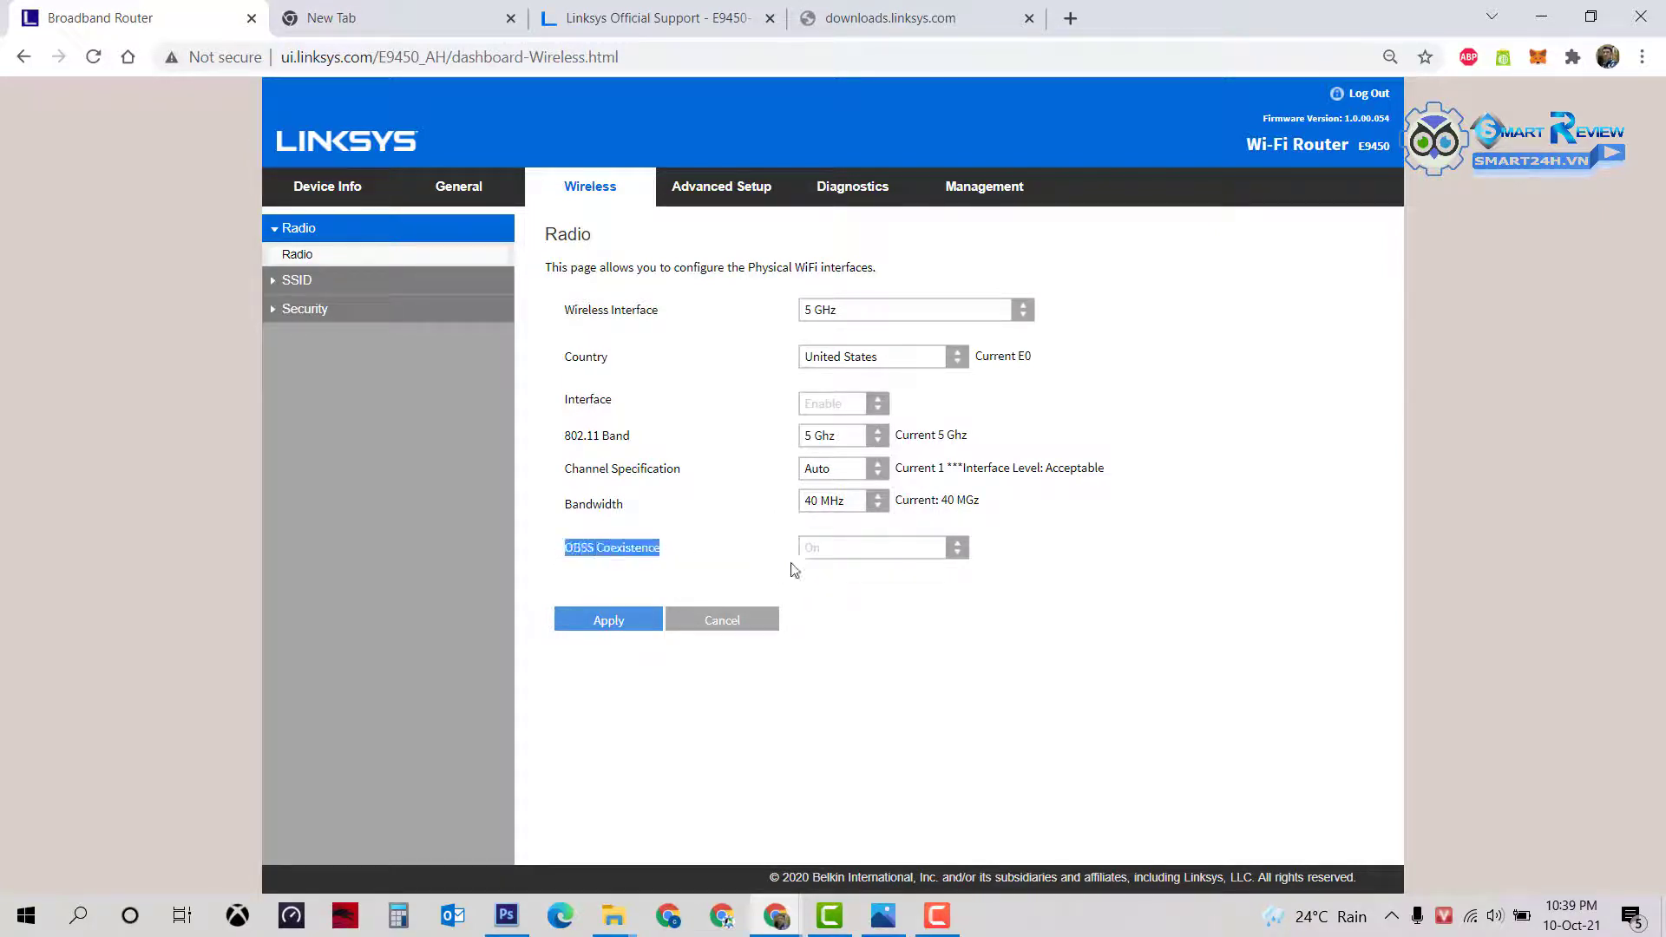
# Step: Switch the wireless SSID page to the 2.4GHz interface and review its network name, broadcast and MAC address filtering settings
pyautogui.click(304, 309)
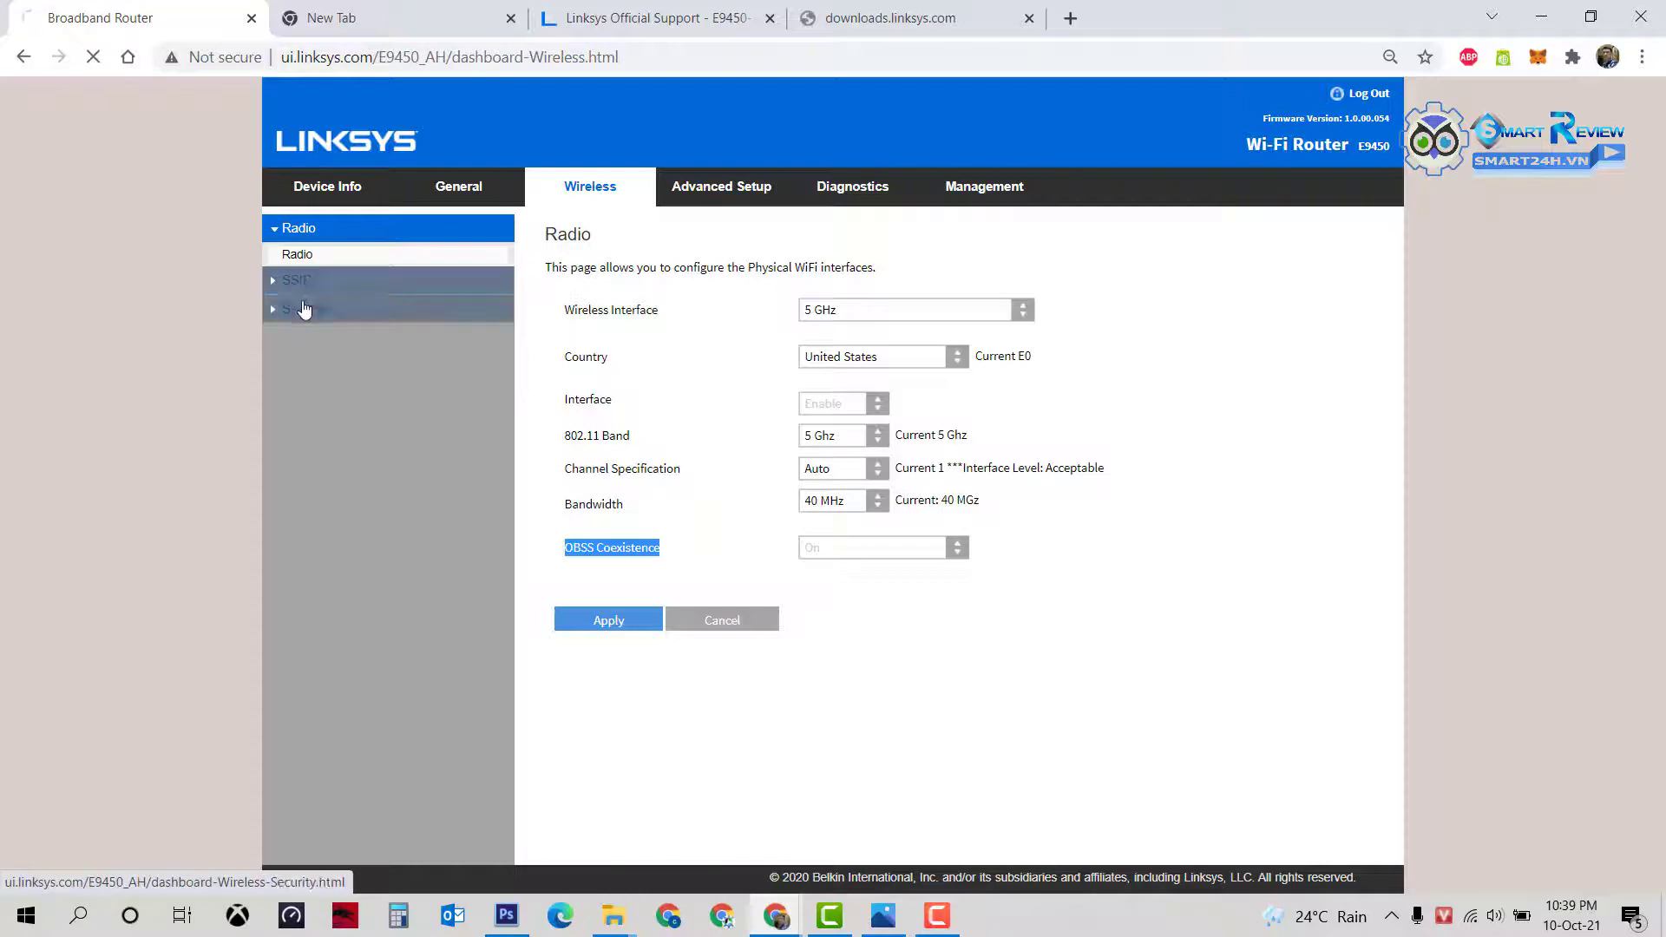
pyautogui.click(906, 310)
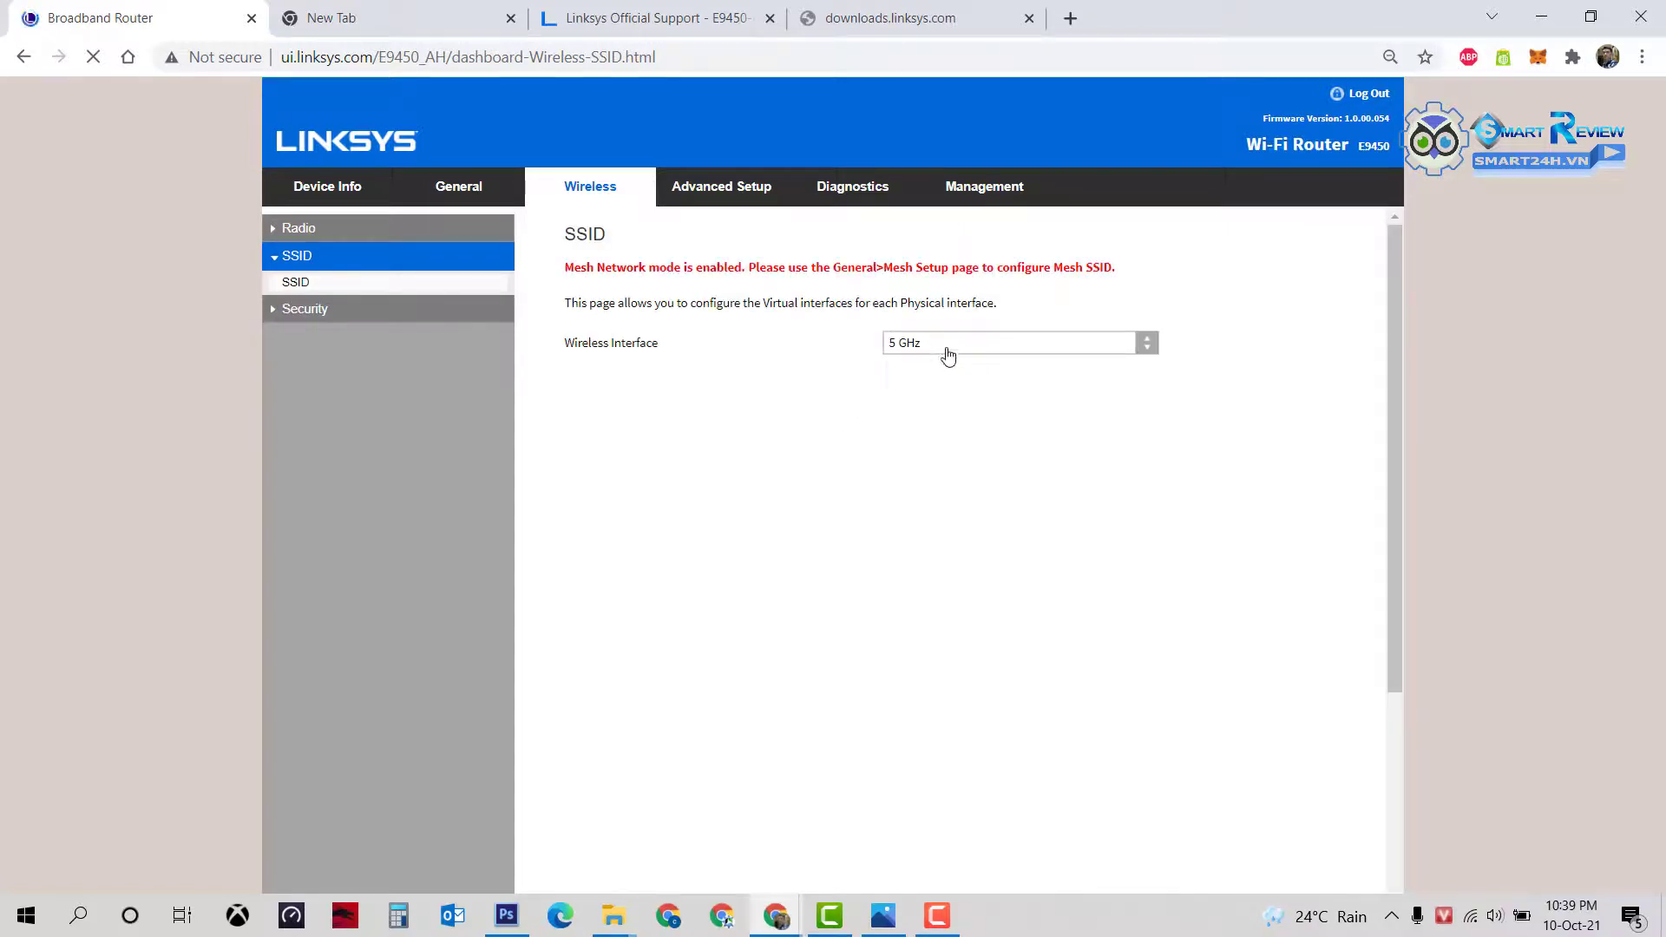
pyautogui.click(295, 282)
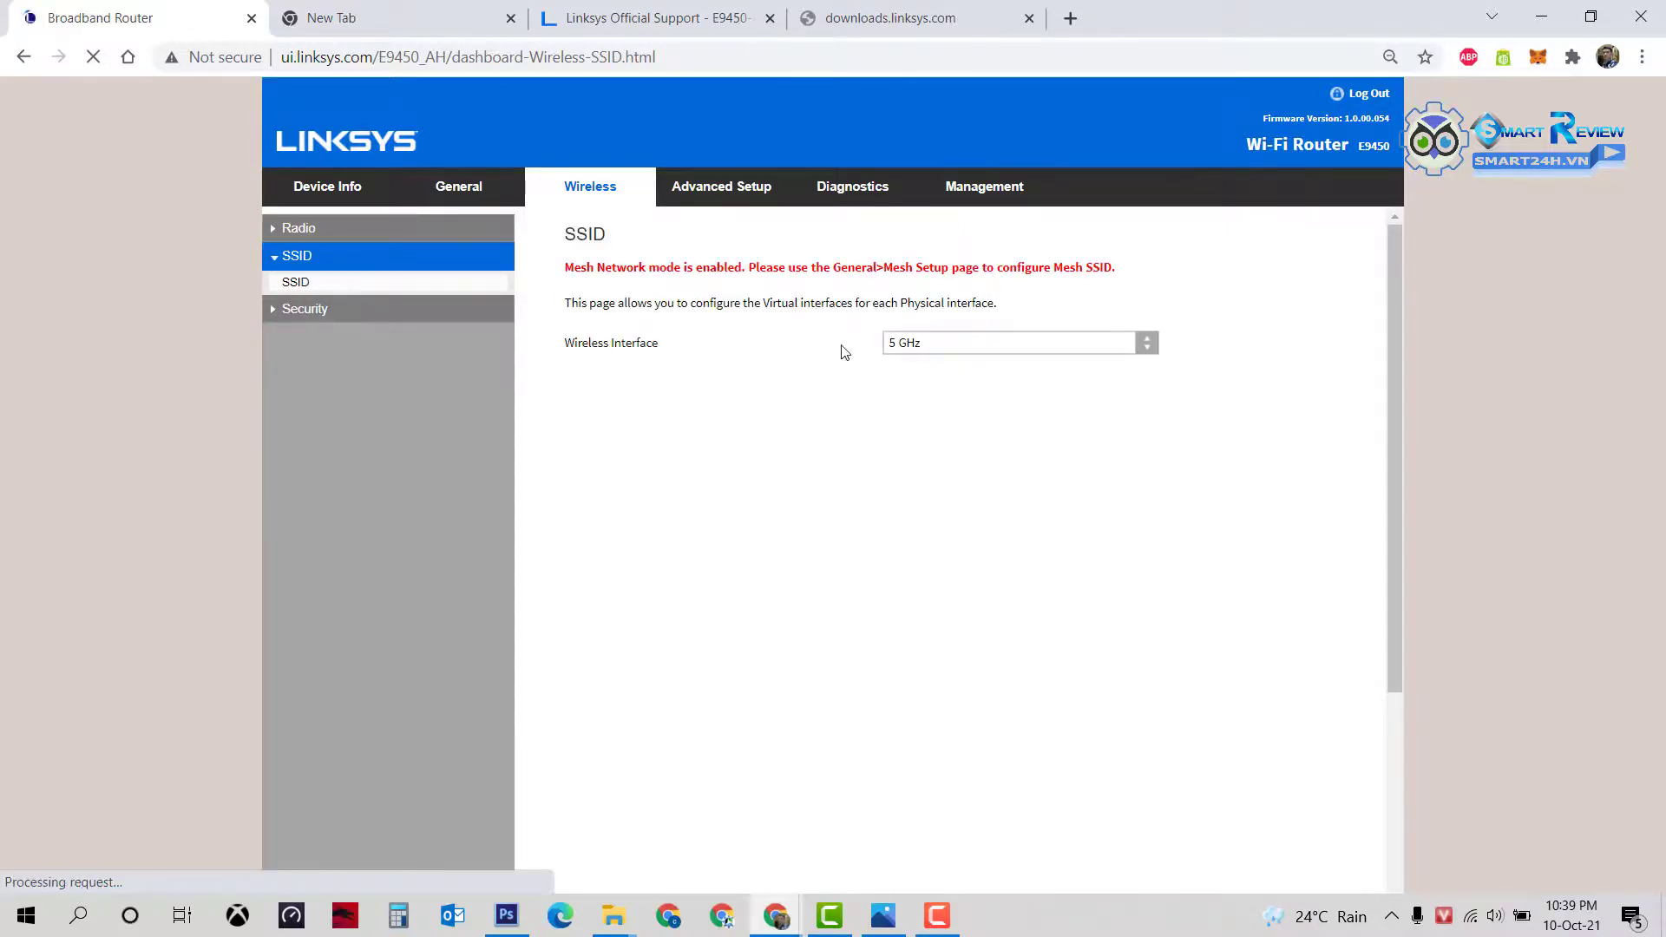
pyautogui.click(928, 343)
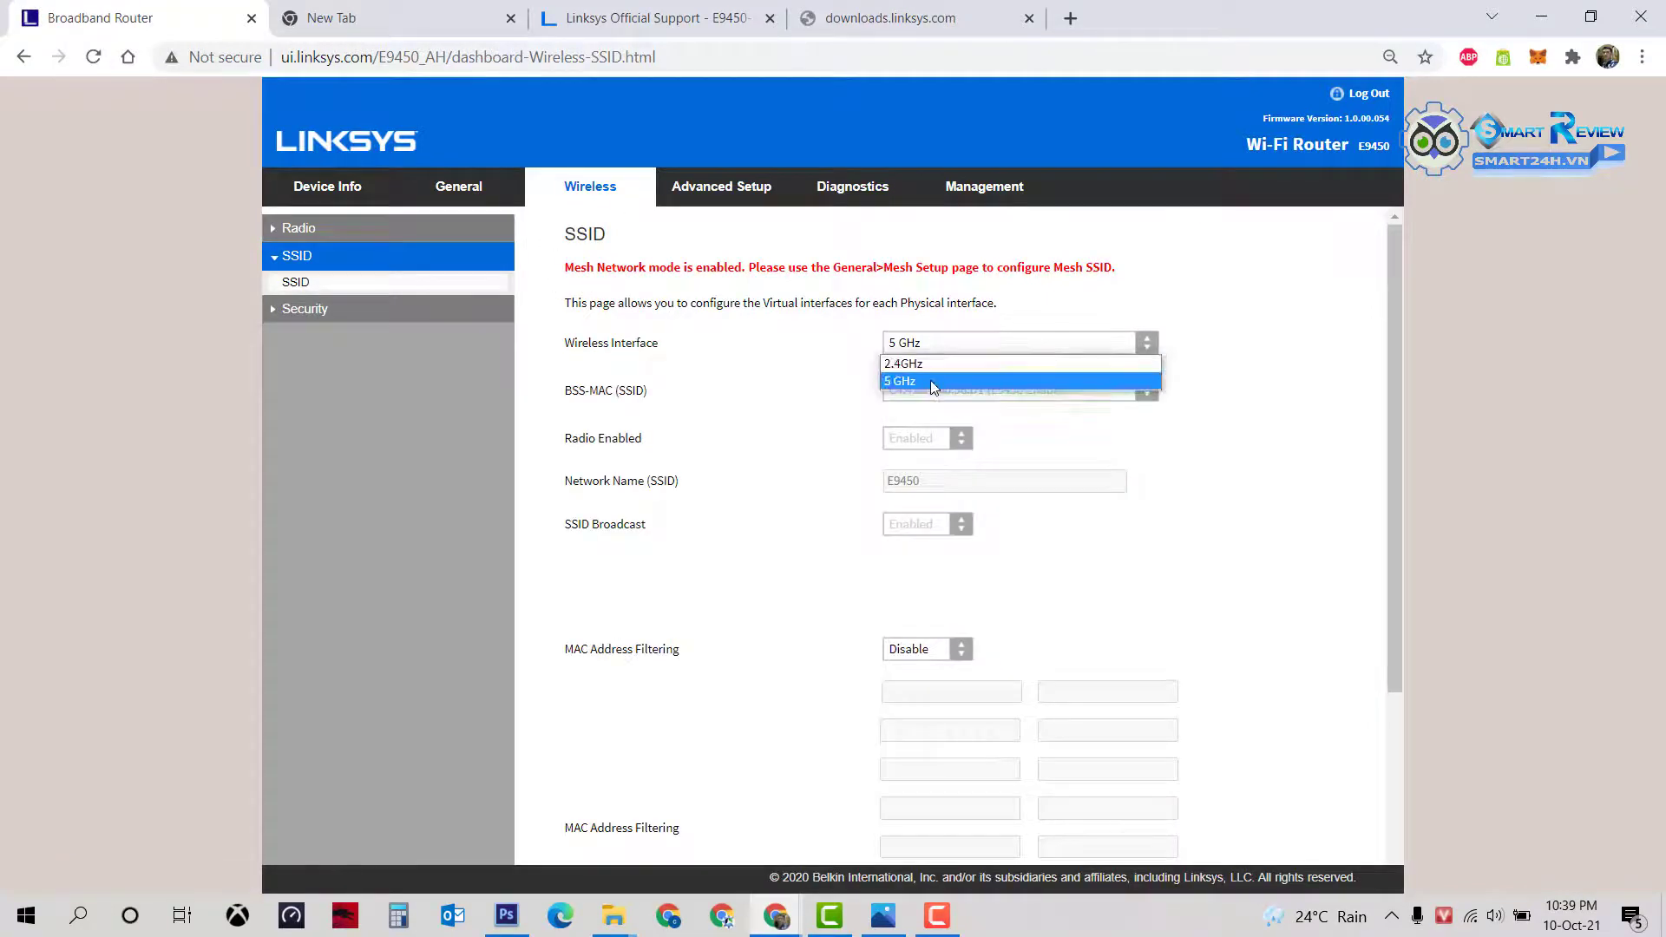
pyautogui.click(902, 364)
pyautogui.scroll(-1, 1257, 536)
pyautogui.click(920, 546)
pyautogui.scroll(1, 1189, 481)
pyautogui.scroll(1, 1189, 481)
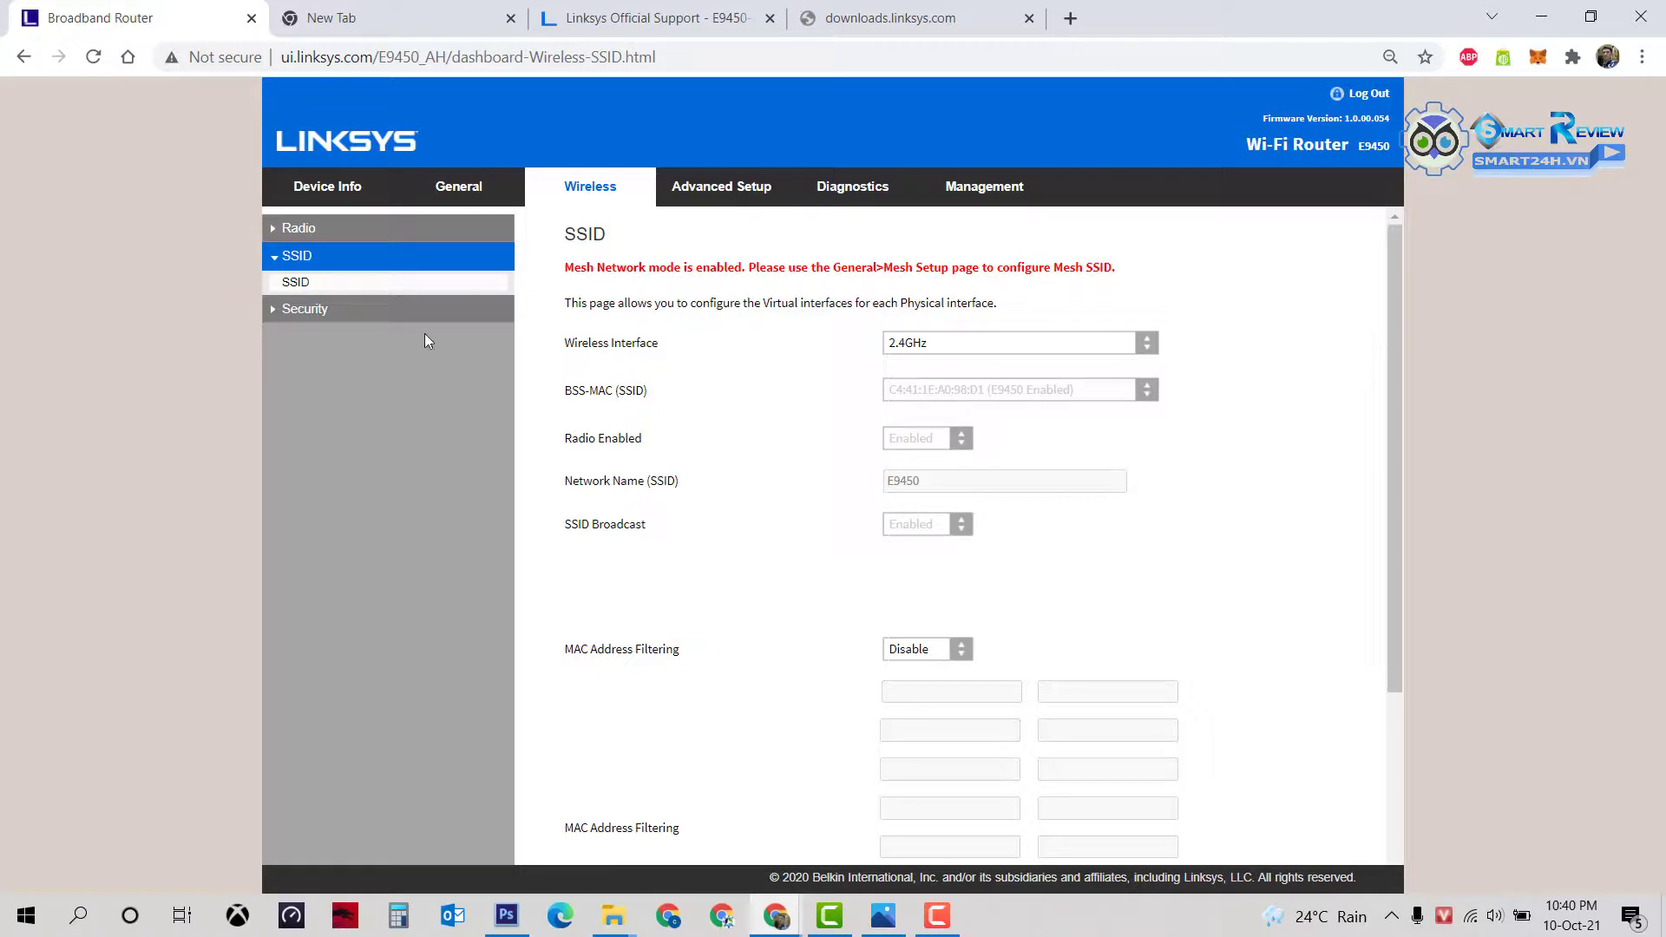
# Step: Look over the Radio page, the Diagnostics connection tests and the general Internet Settings page
pyautogui.click(337, 229)
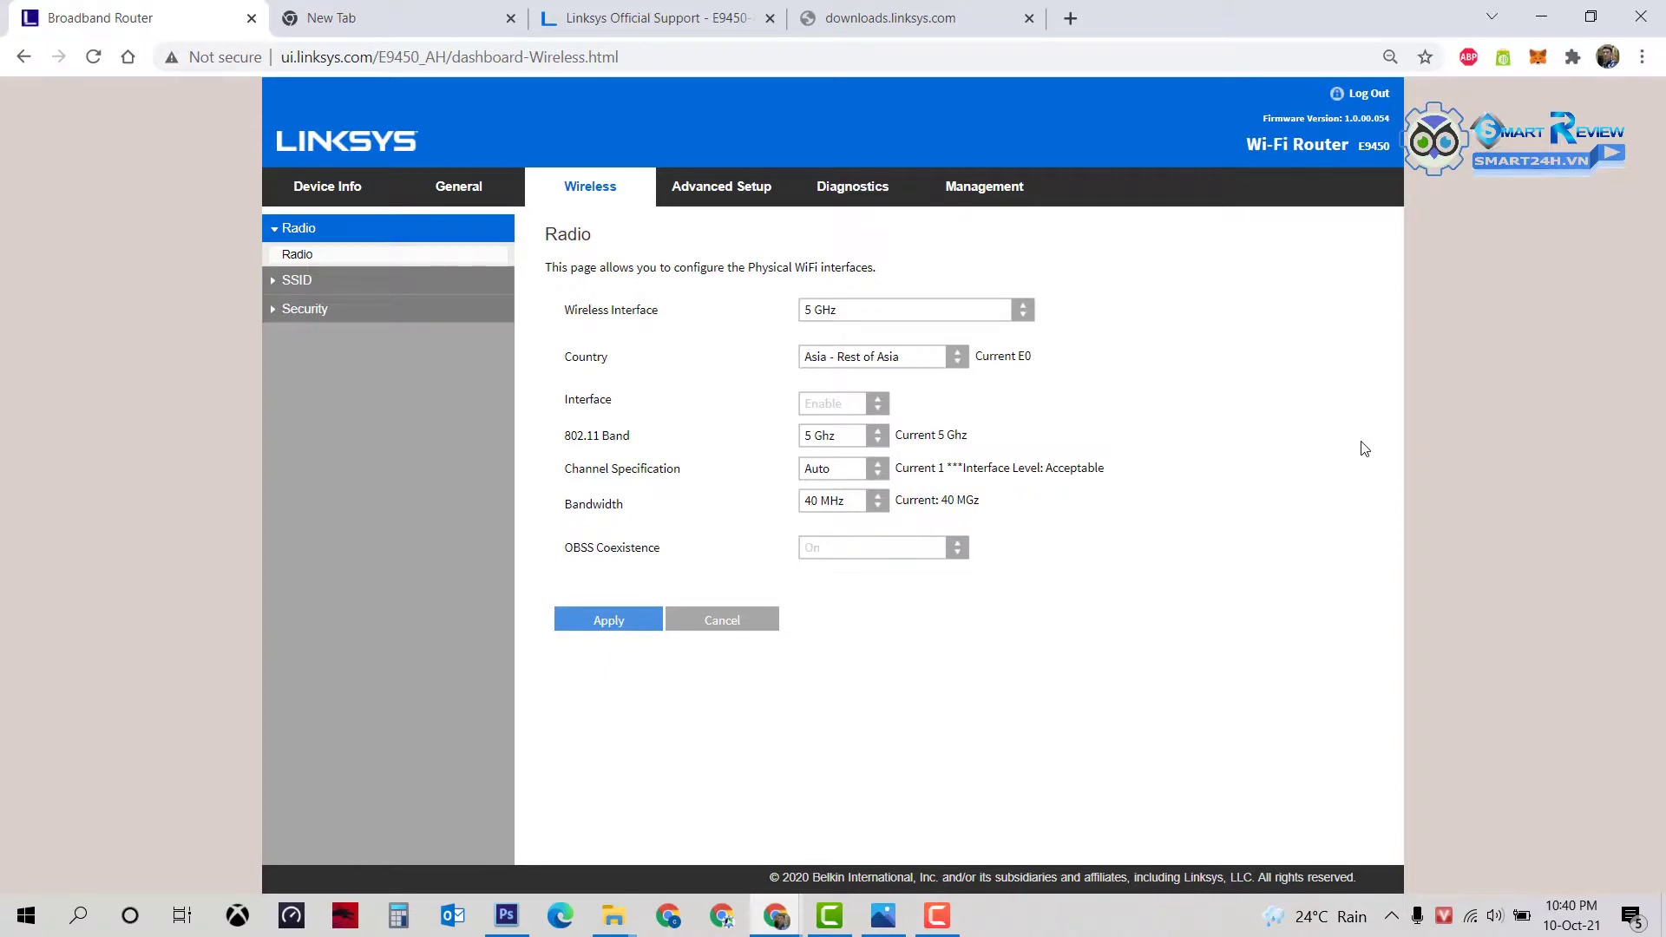
pyautogui.click(984, 185)
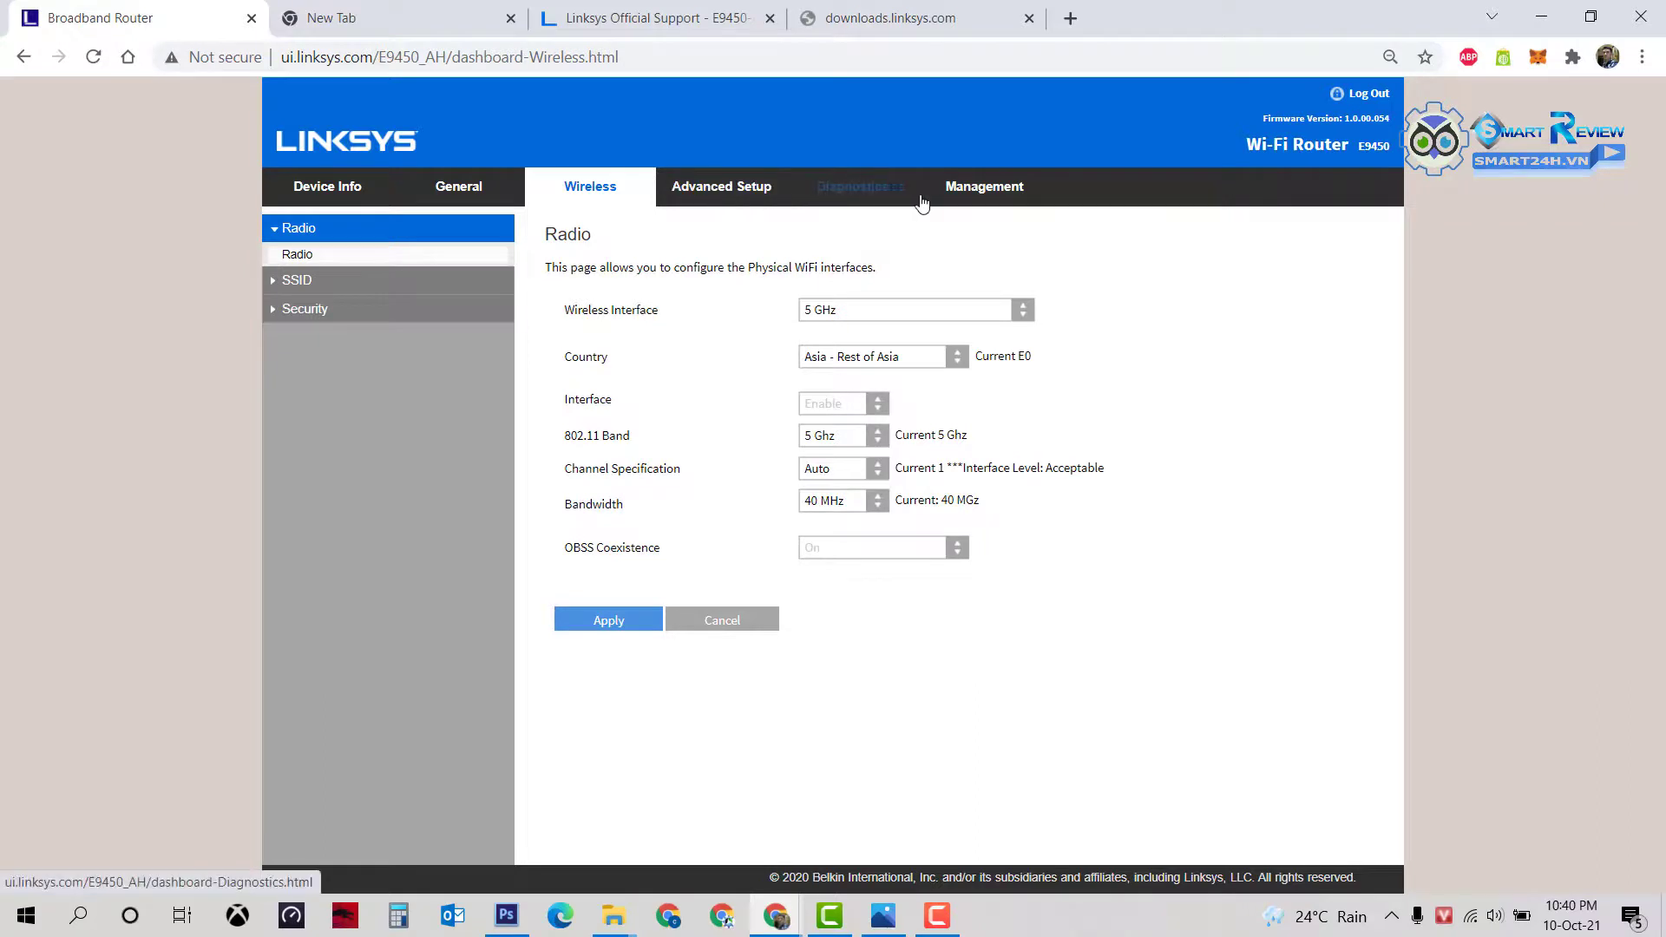
pyautogui.click(838, 187)
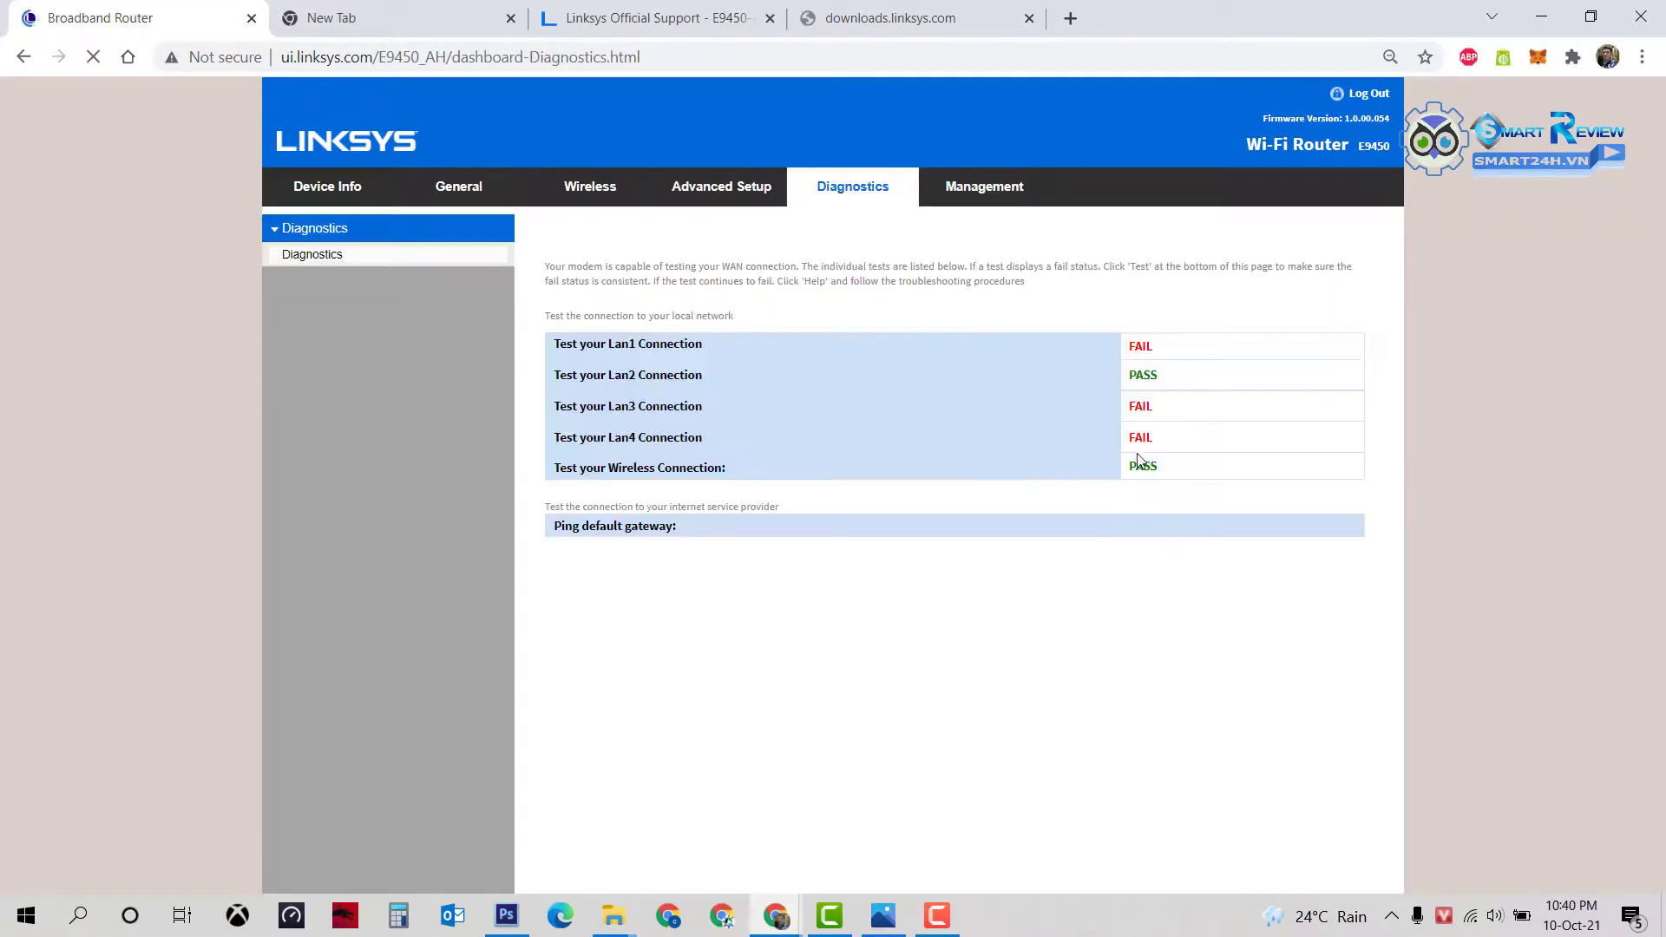
pyautogui.click(974, 190)
pyautogui.click(472, 192)
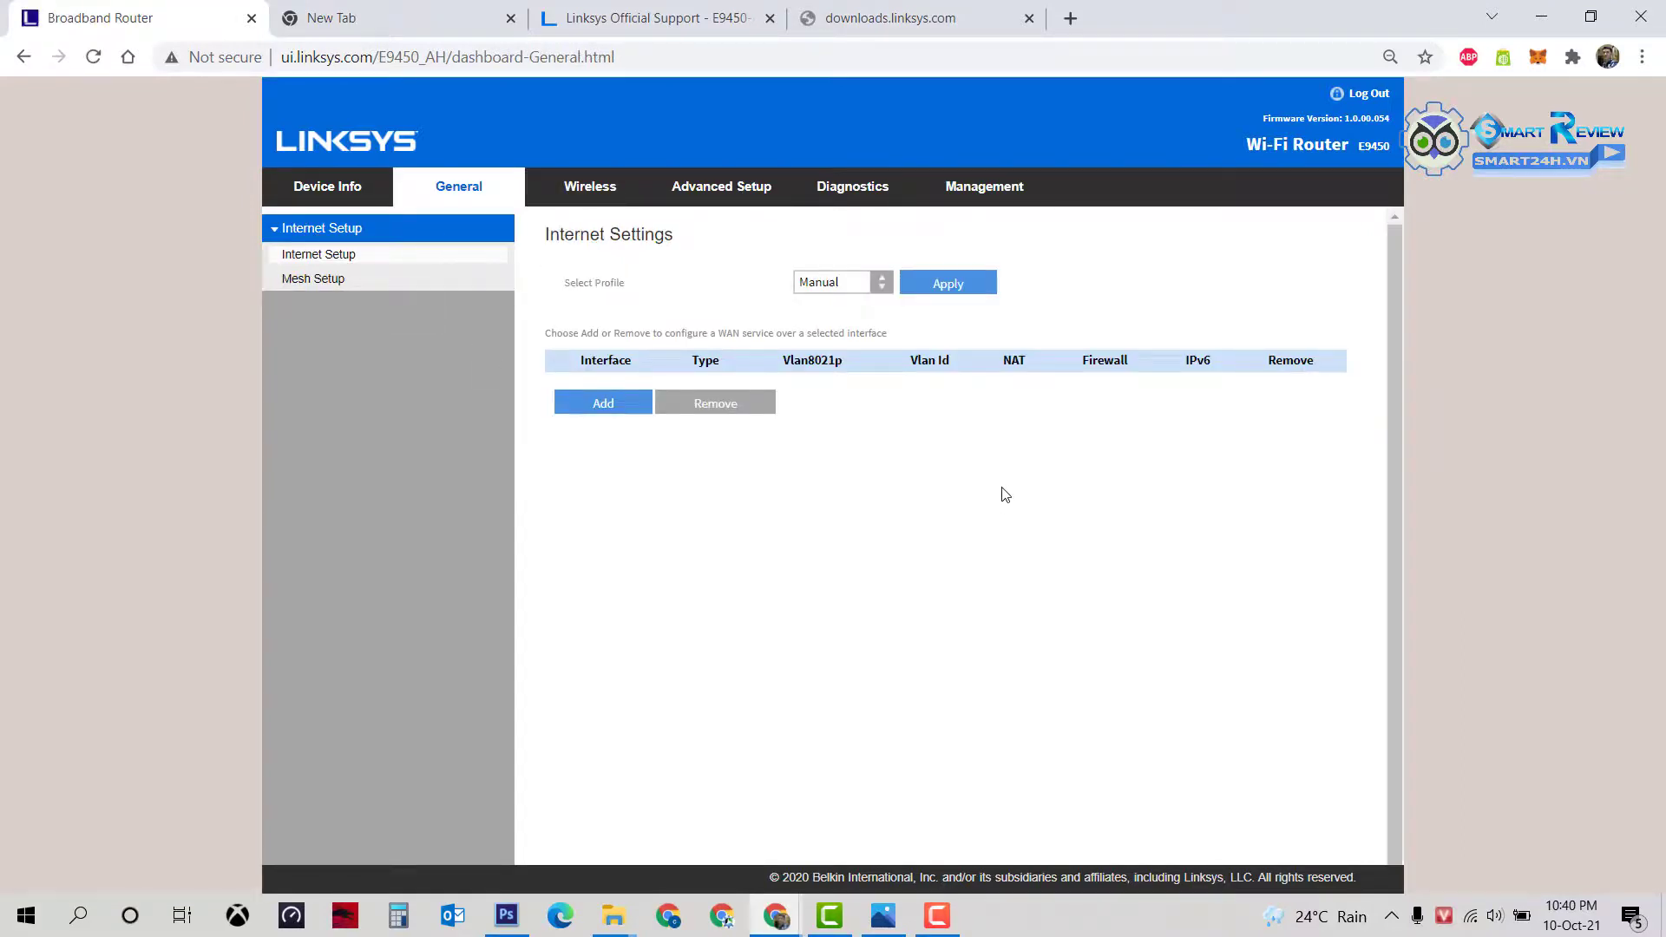
pyautogui.click(333, 236)
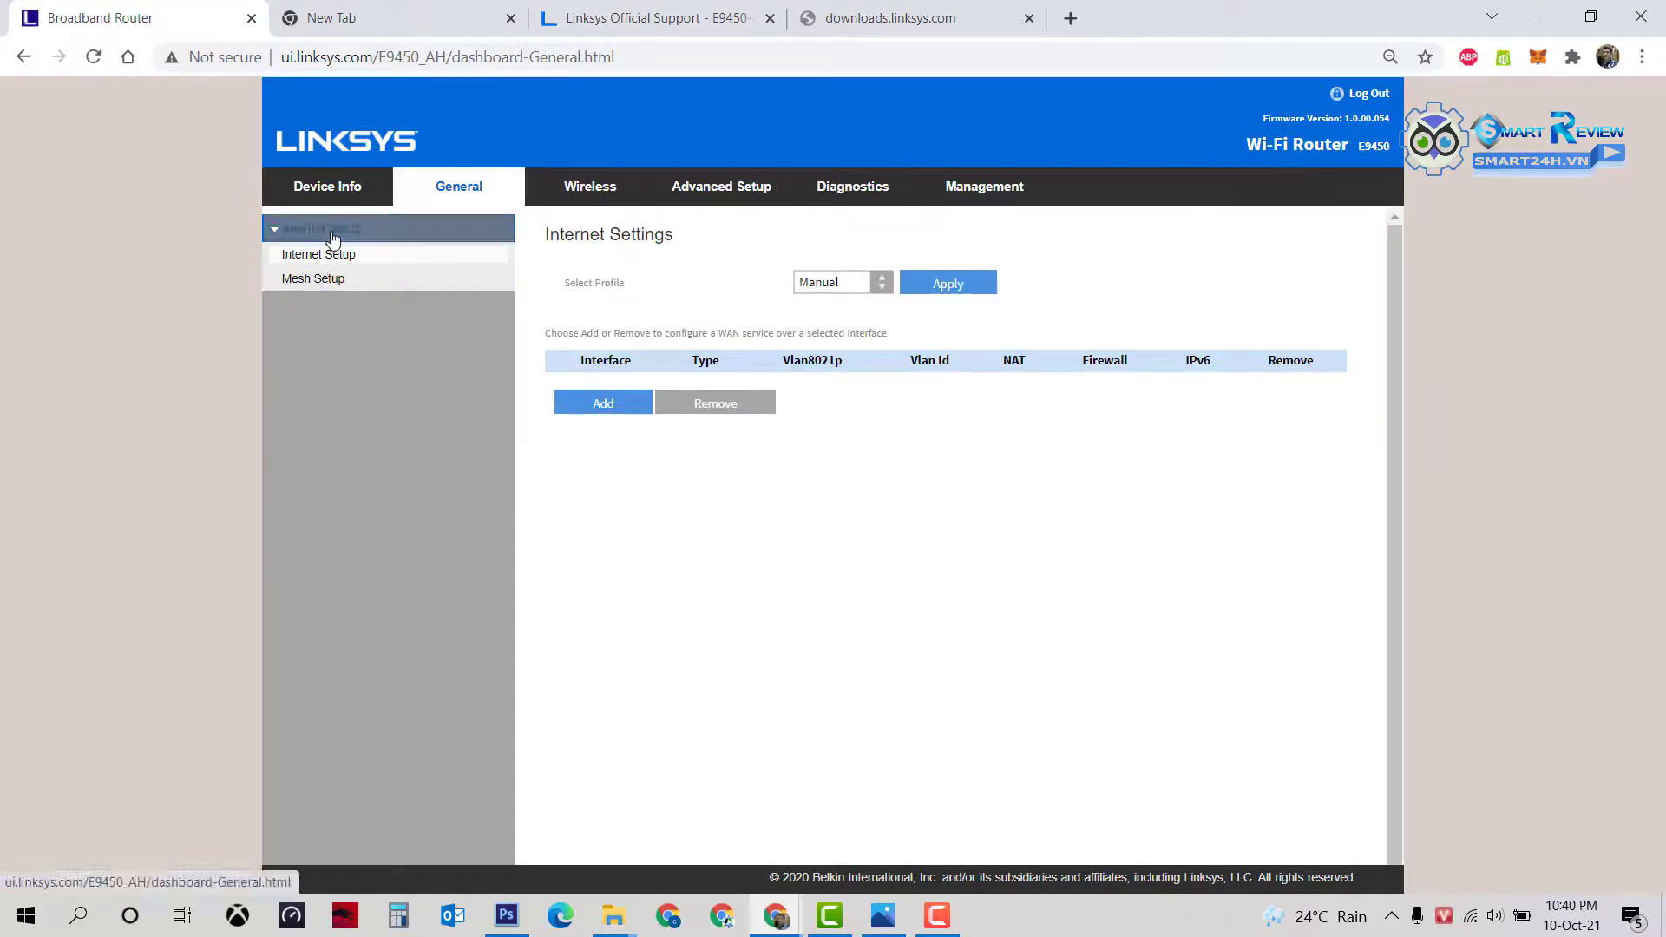
# Step: Set the 5 GHz radio's country to United States, then view the advanced Local Area Network (LAN) Setup page
pyautogui.click(598, 188)
pyautogui.click(833, 359)
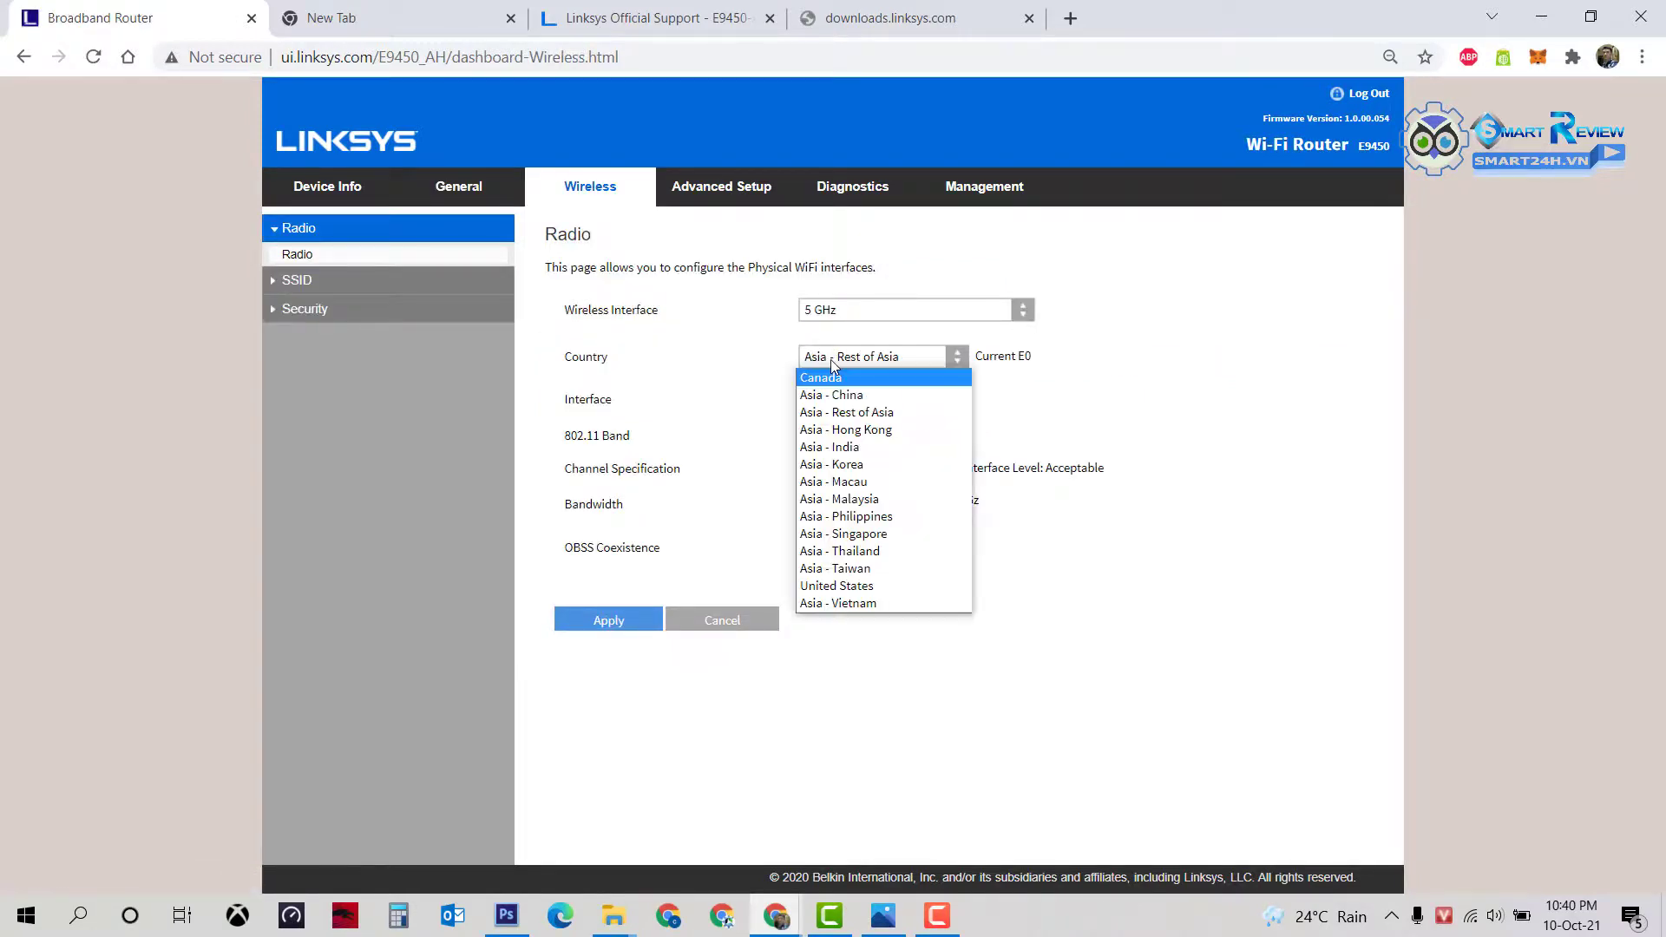
pyautogui.click(824, 586)
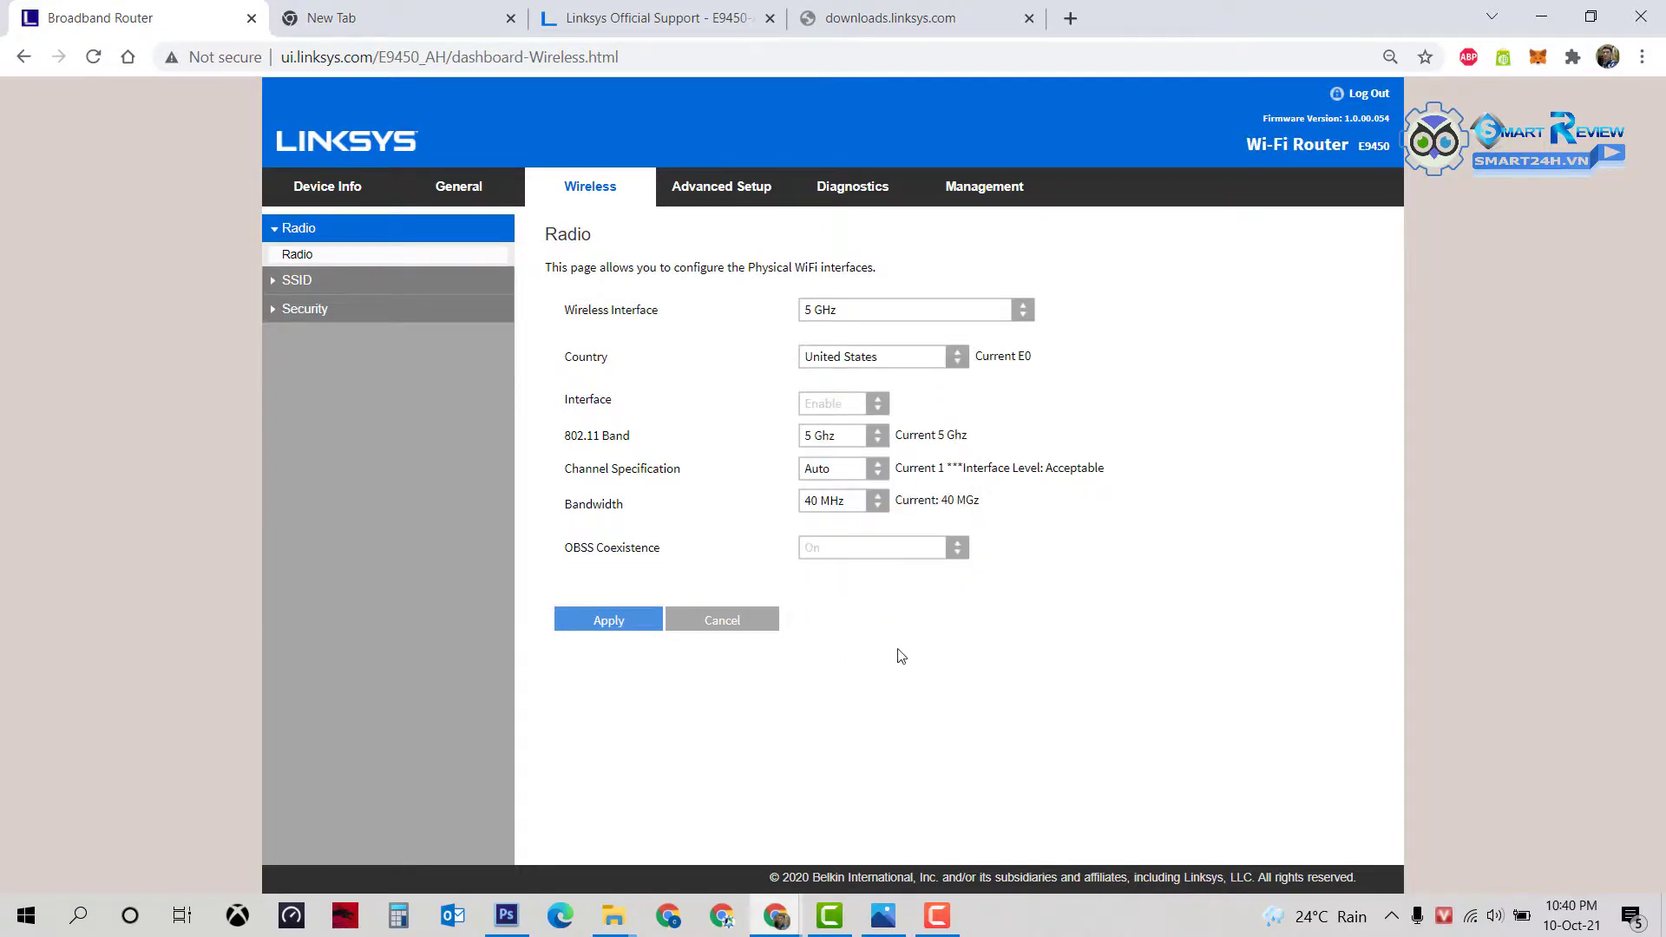
pyautogui.click(708, 186)
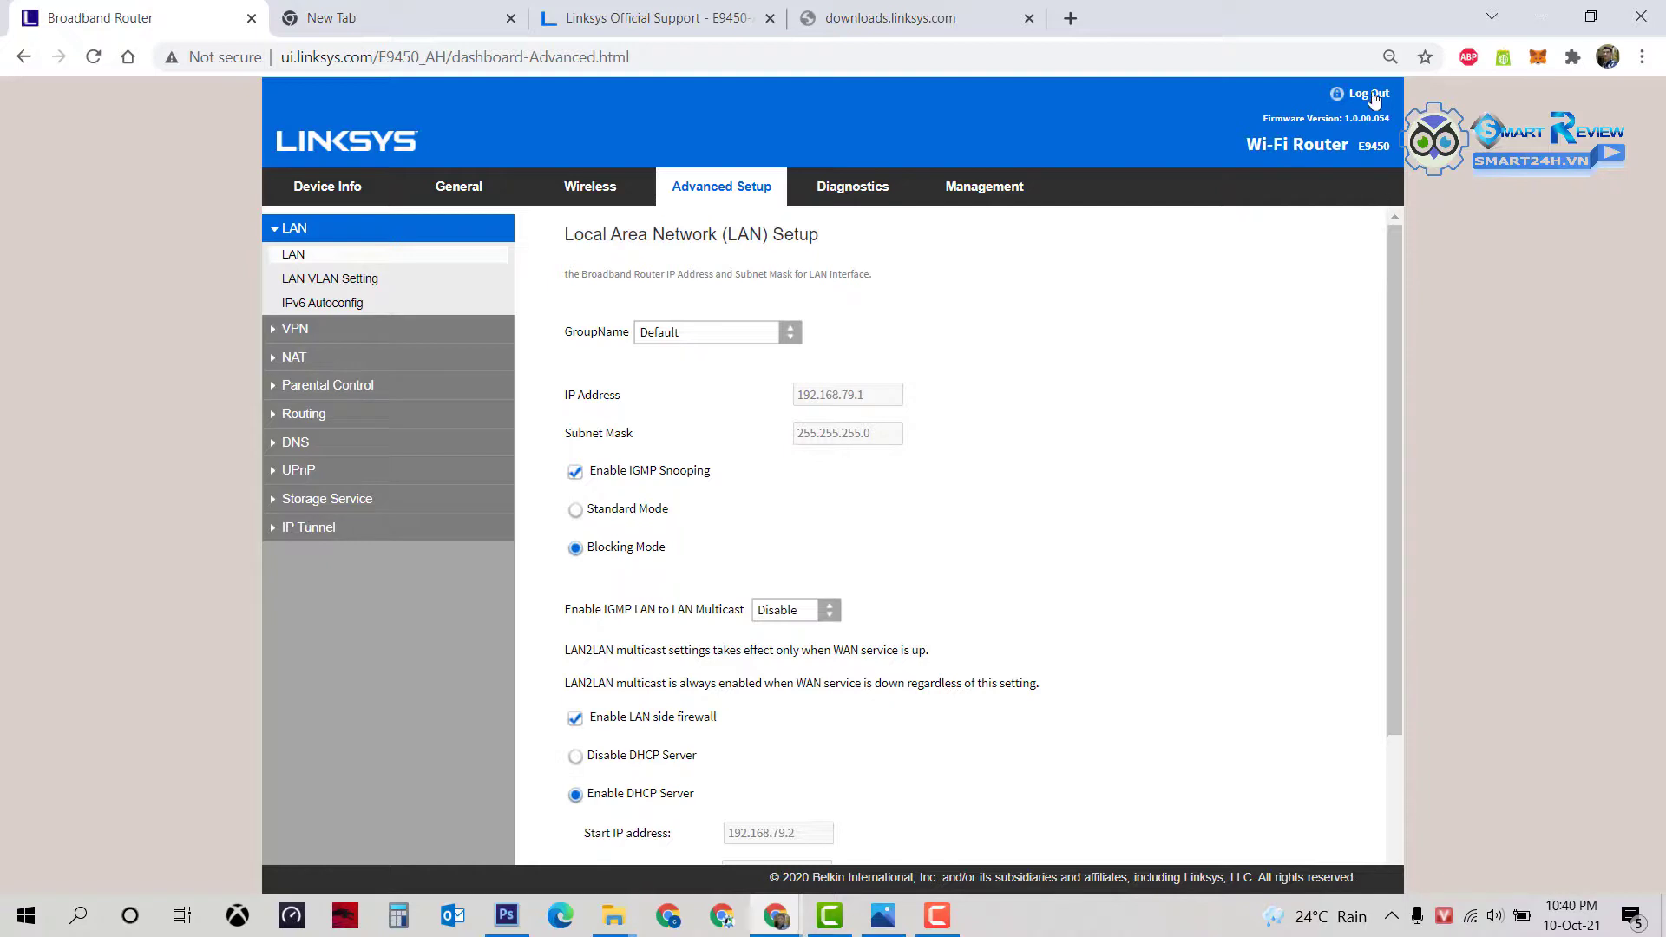
pyautogui.click(936, 916)
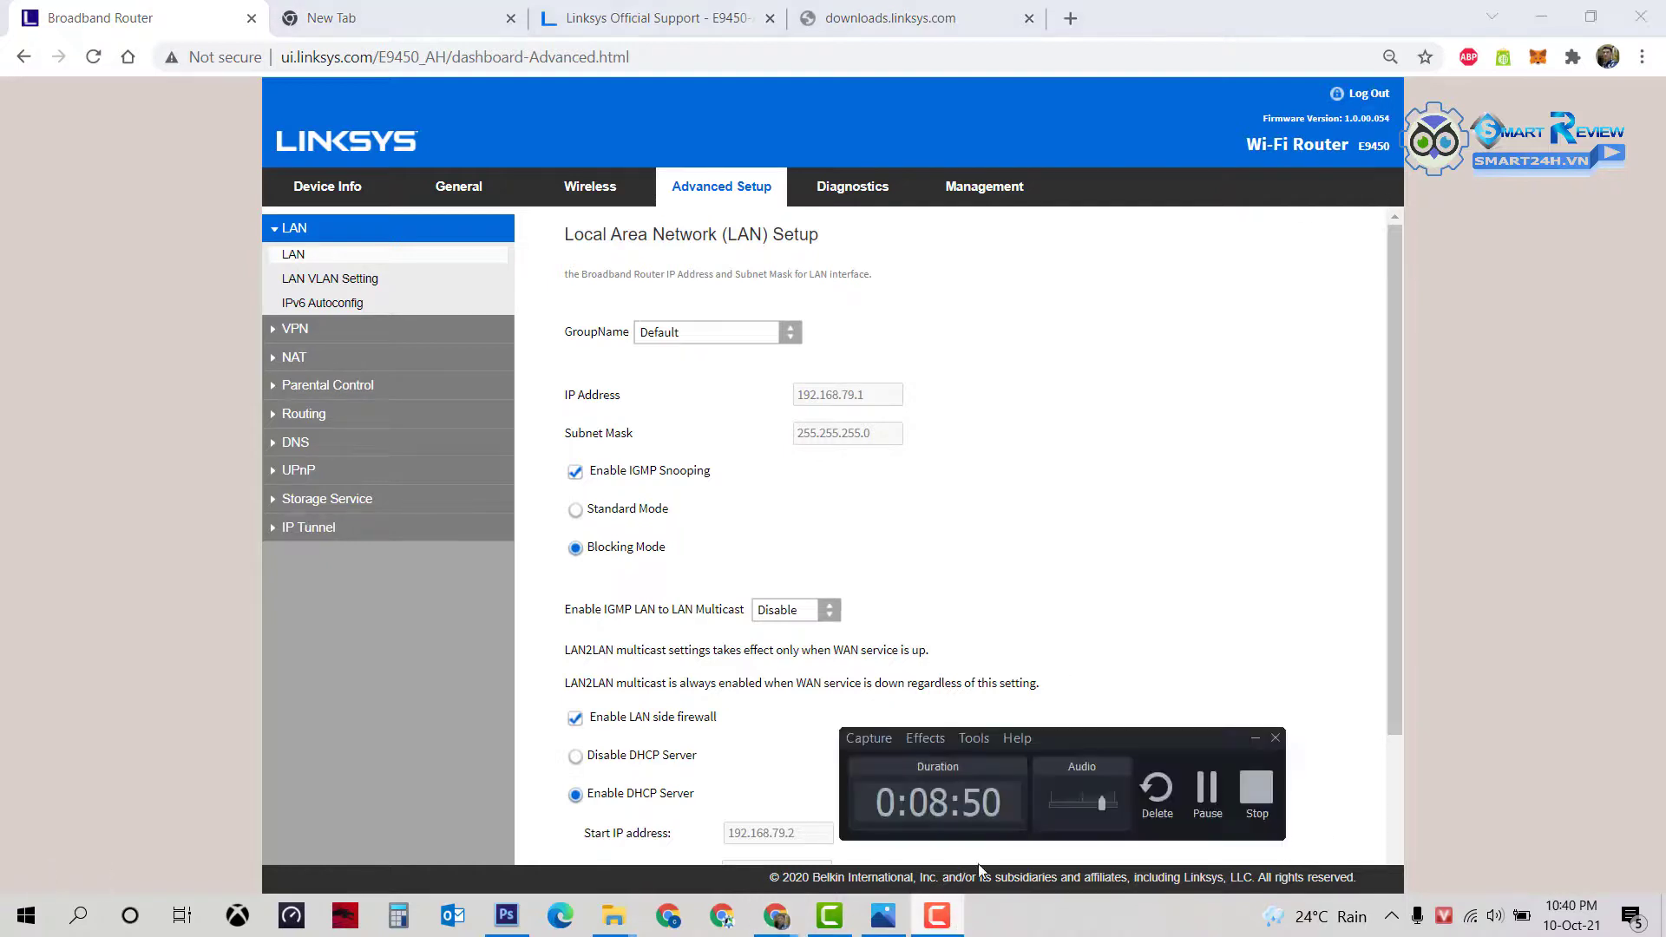
pyautogui.click(1257, 796)
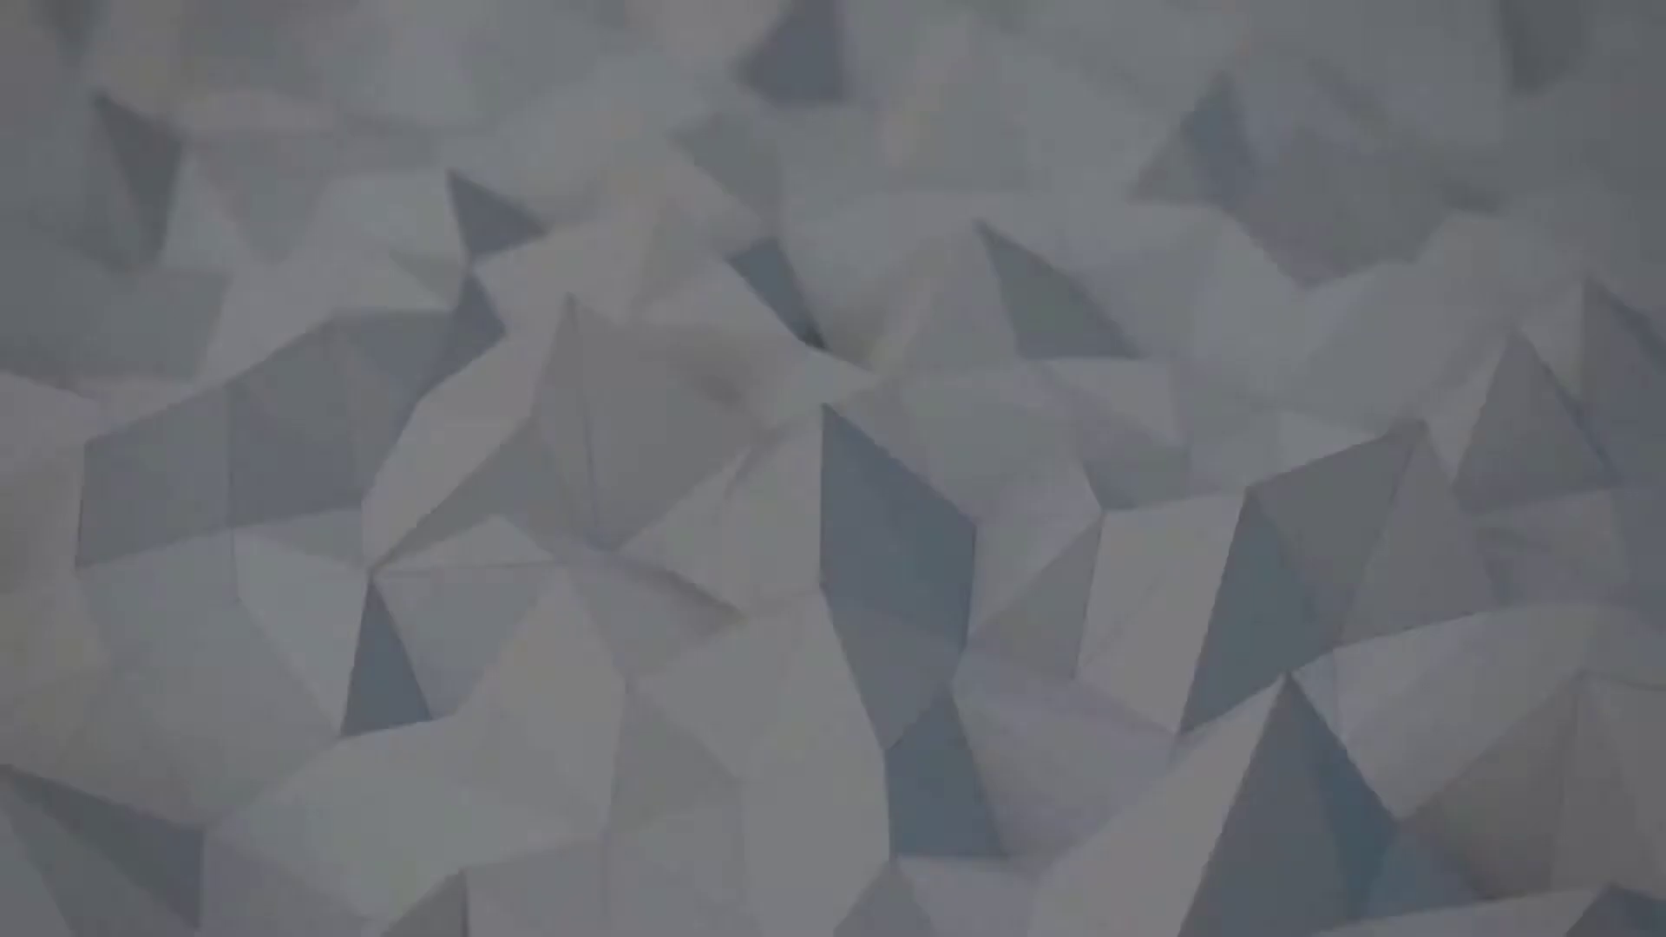